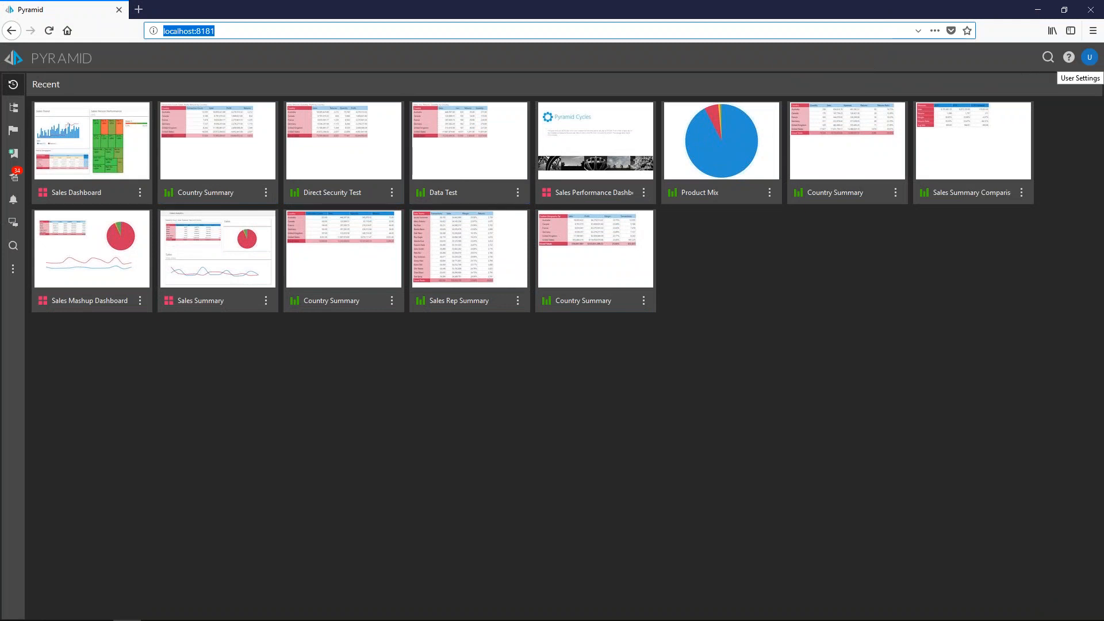
Check the signed-in user's account information and view the first Country Summary report, closing both
left_click(1089, 57)
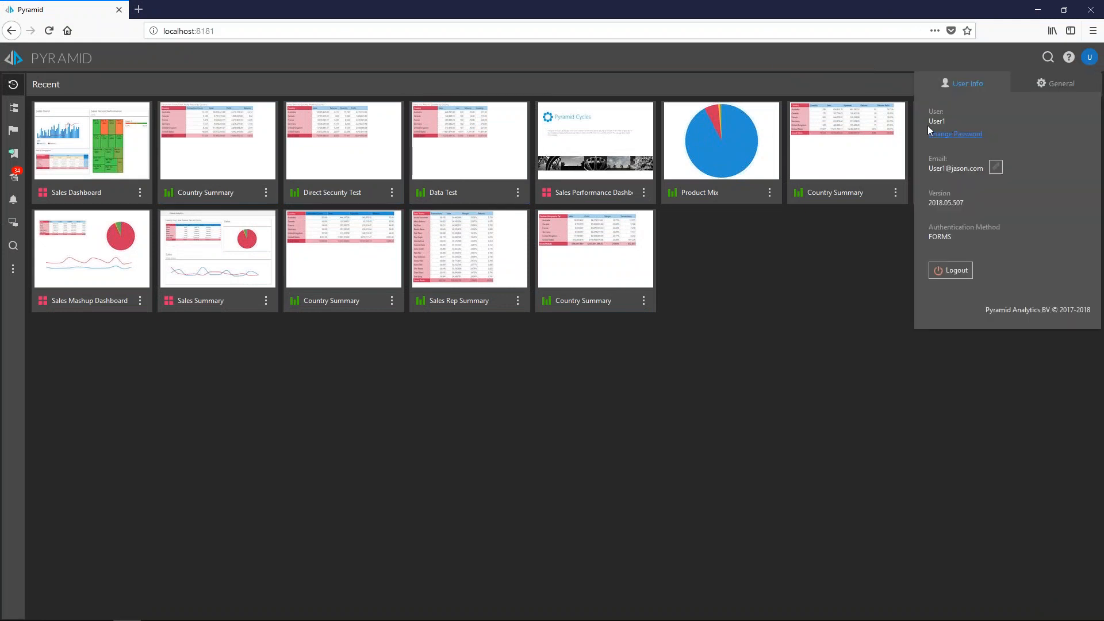
left_click(1090, 58)
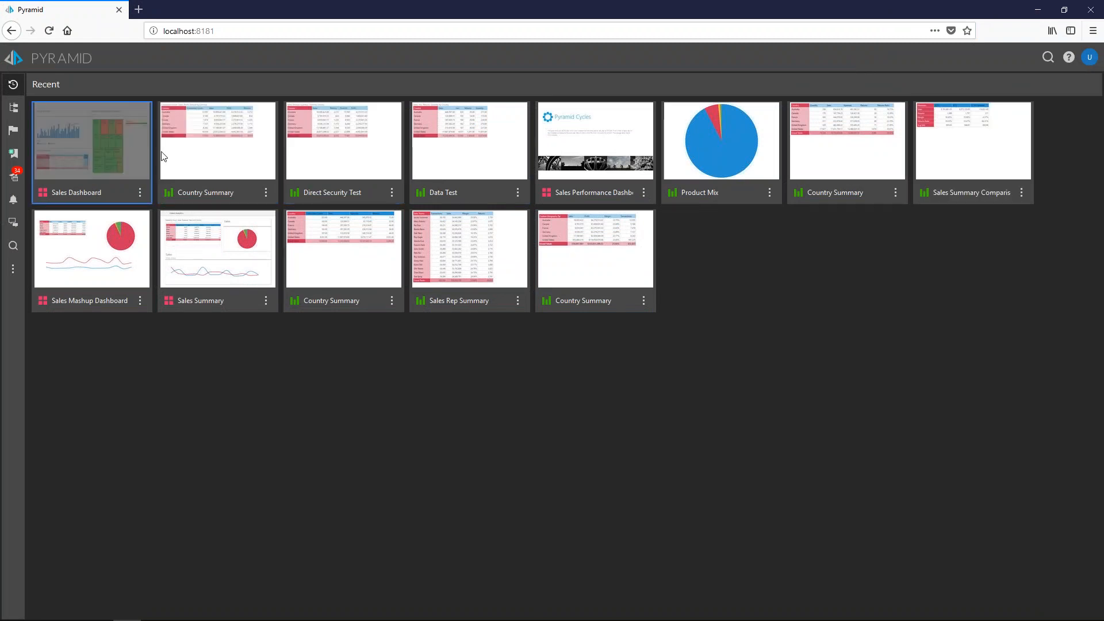
left_click(219, 142)
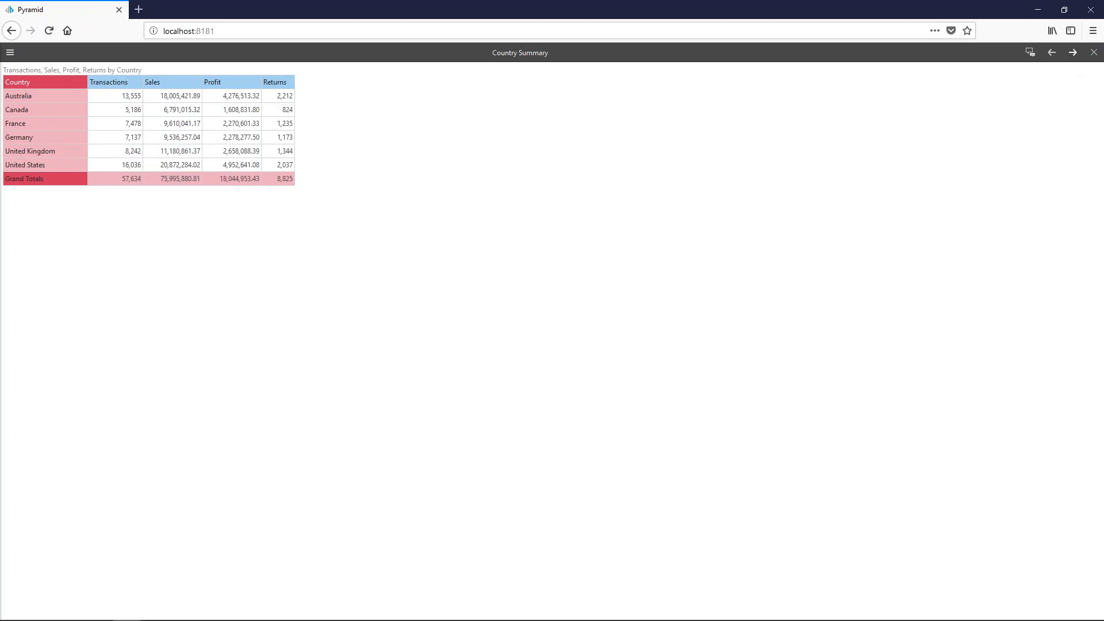
left_click(1092, 57)
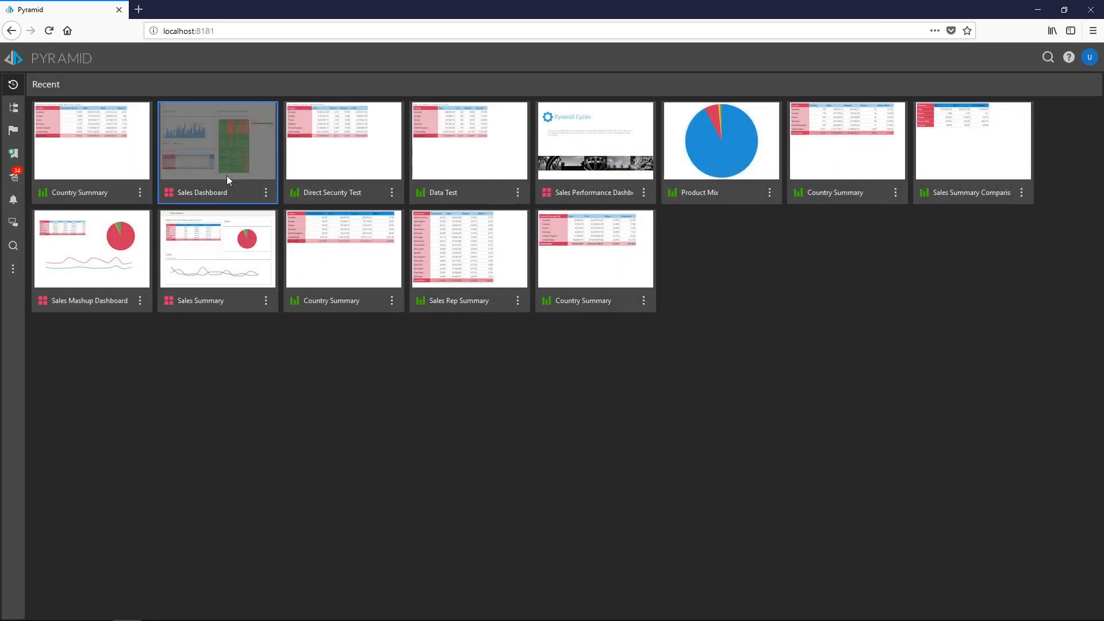
View the Sales Dashboard filtered by United Kingdom, United States and Australia in turn, and close it
left_click(222, 157)
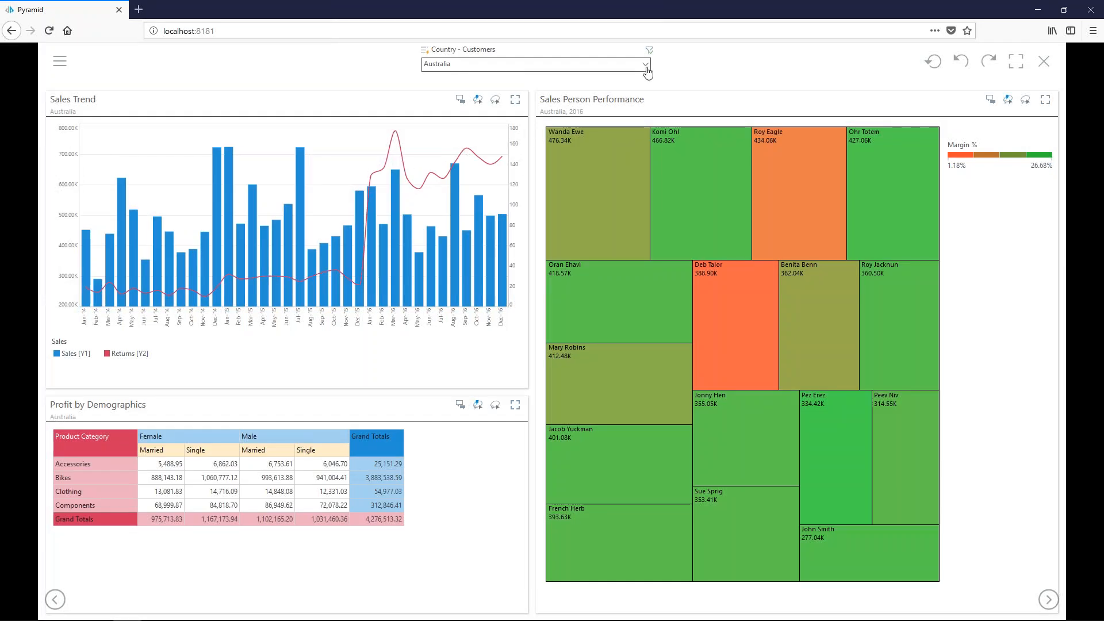
left_click(647, 71)
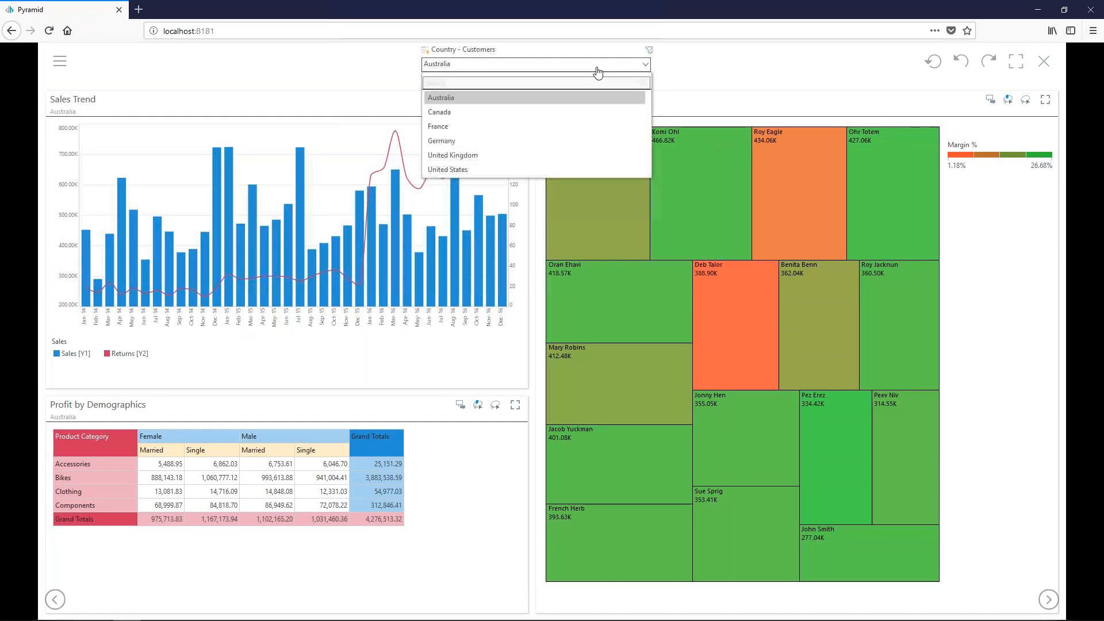
left_click(475, 154)
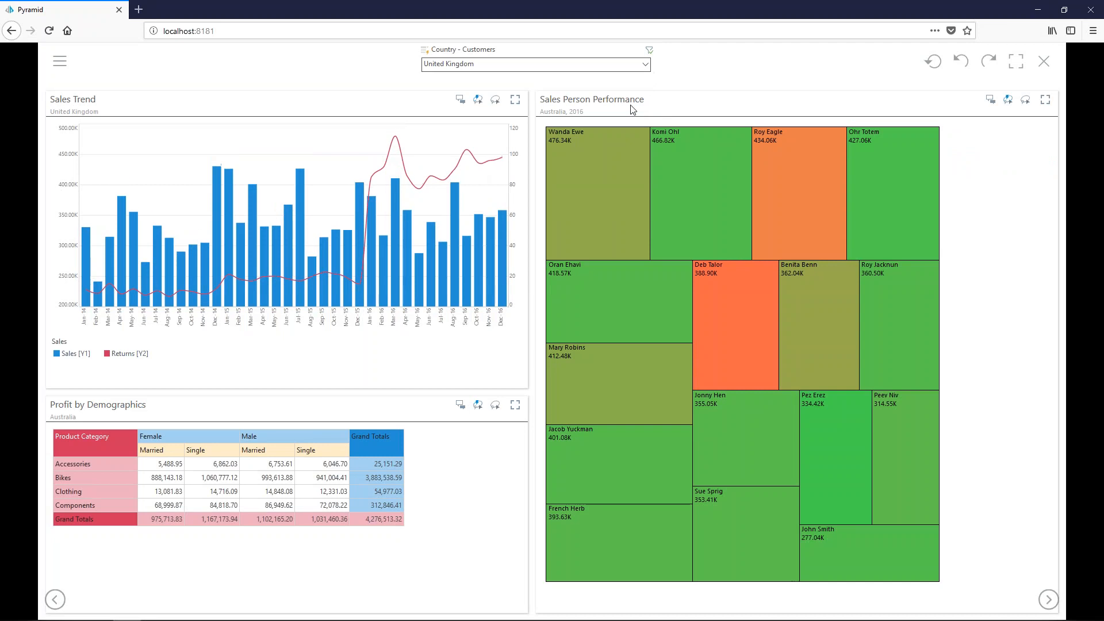
left_click(646, 65)
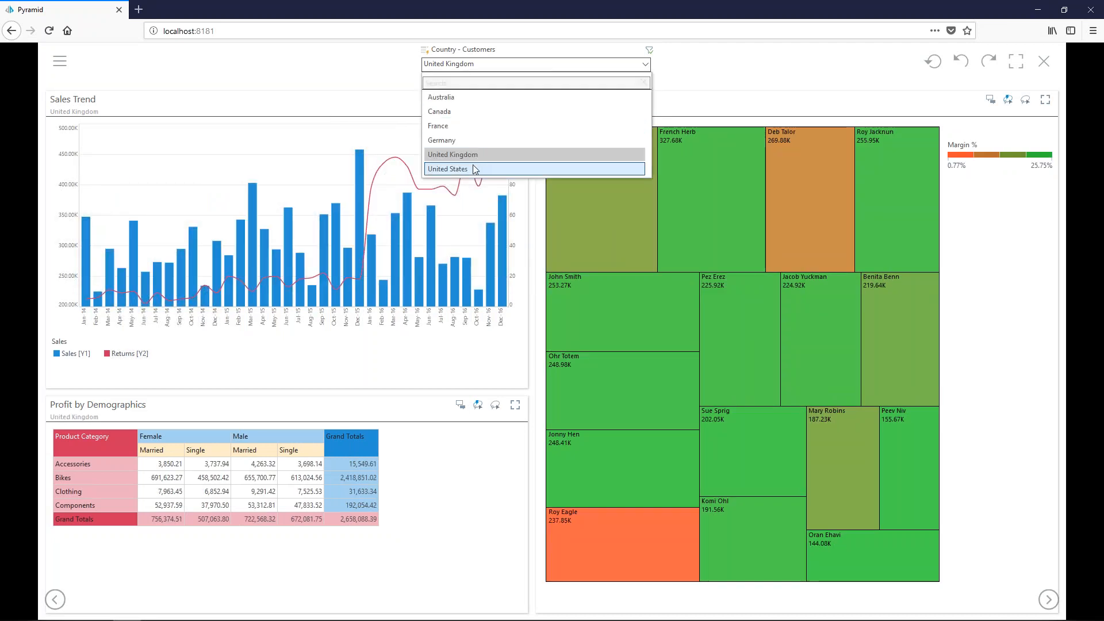
left_click(475, 169)
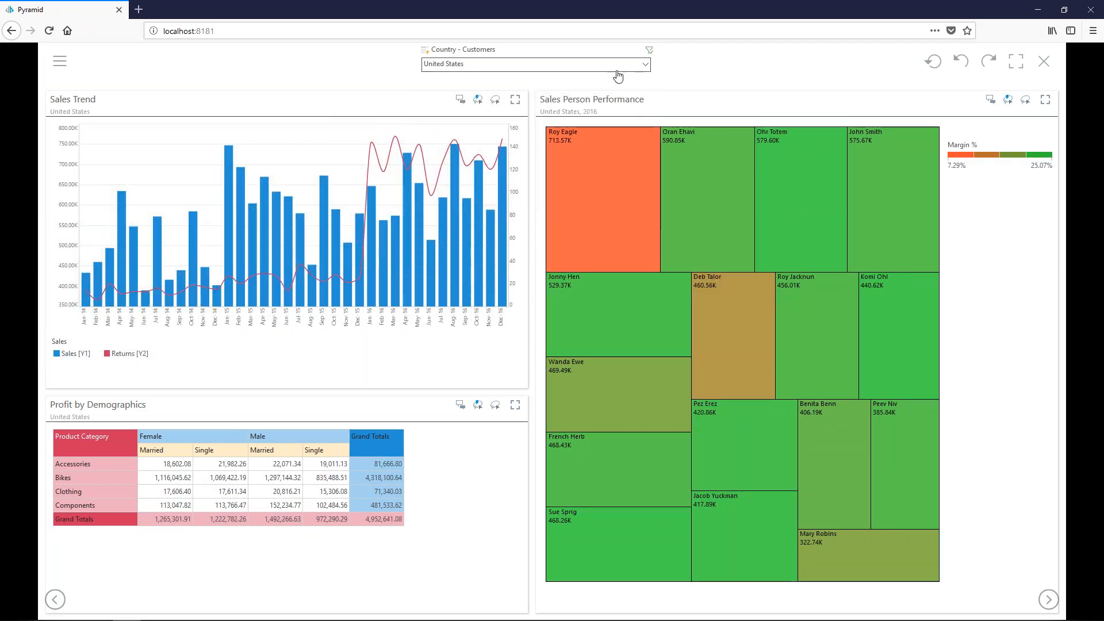
left_click(618, 68)
left_click(518, 98)
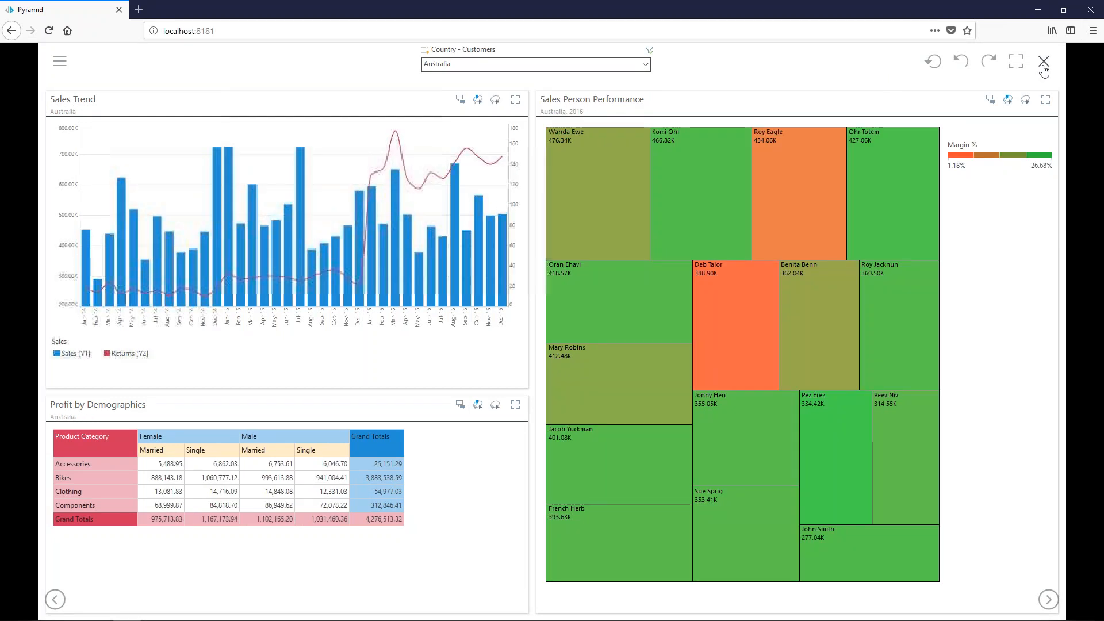
left_click(1044, 62)
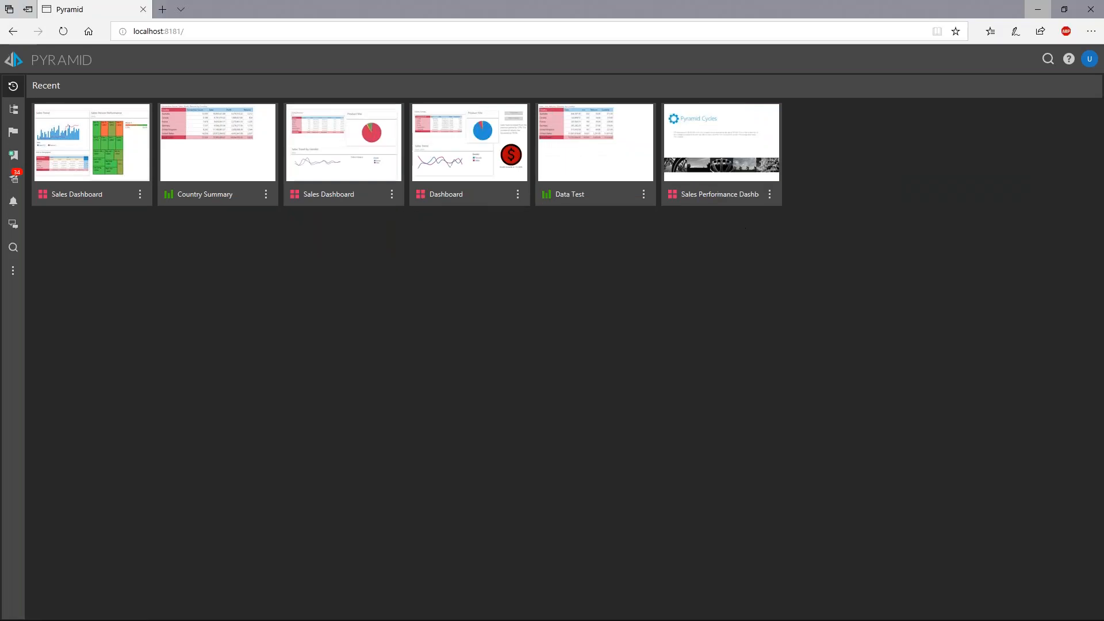
Check the account information in the second user's browser session and view its Country Summary report, closing it when done
left_click(1088, 66)
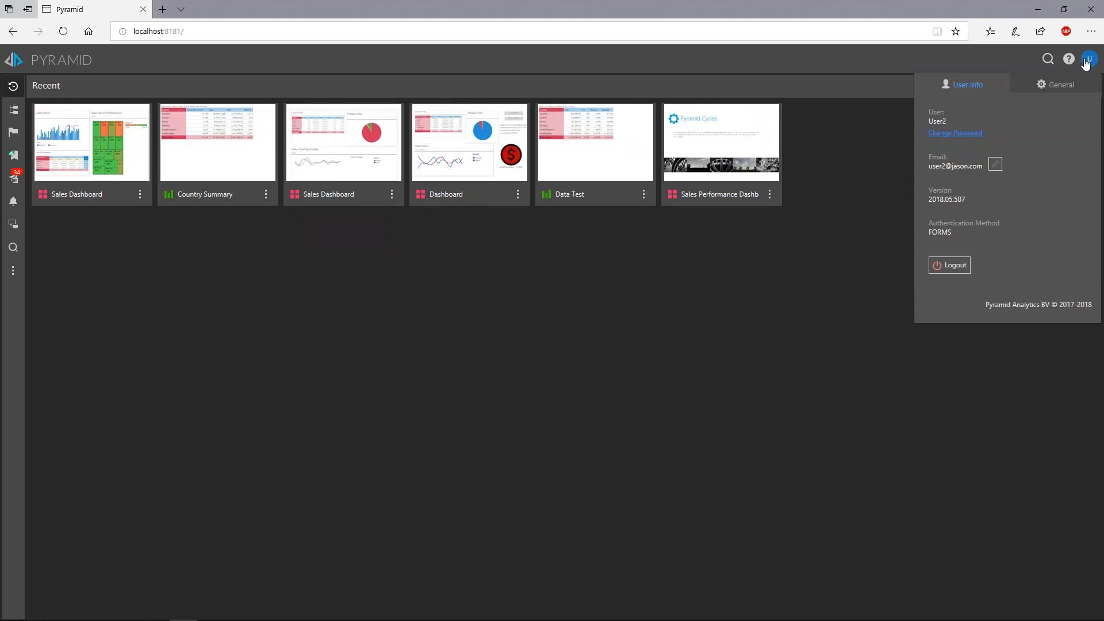
left_click(223, 168)
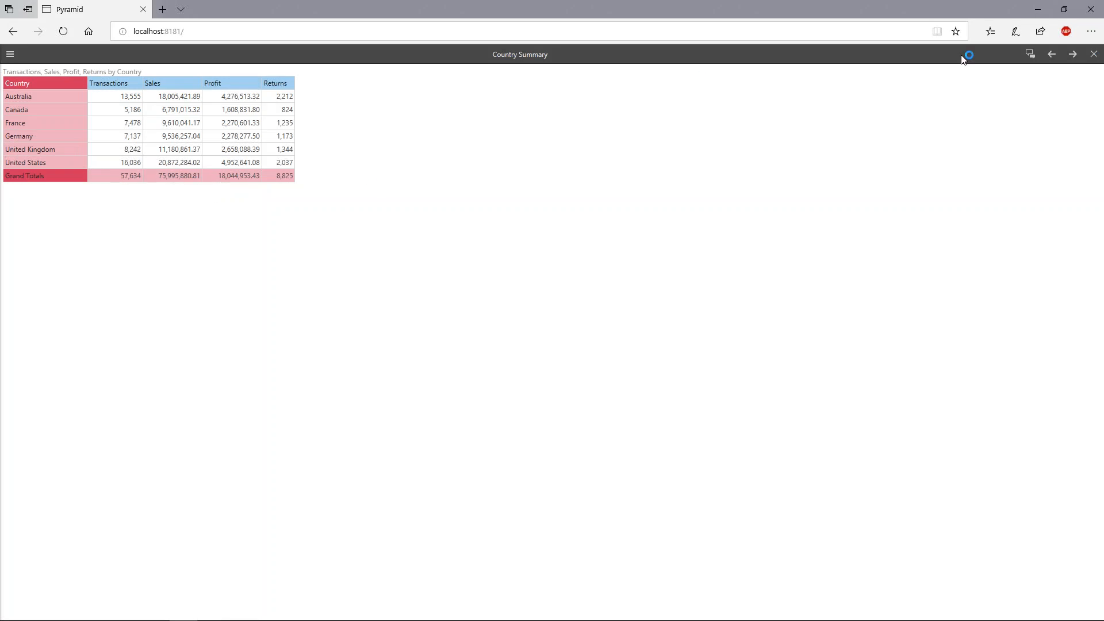
left_click(1093, 54)
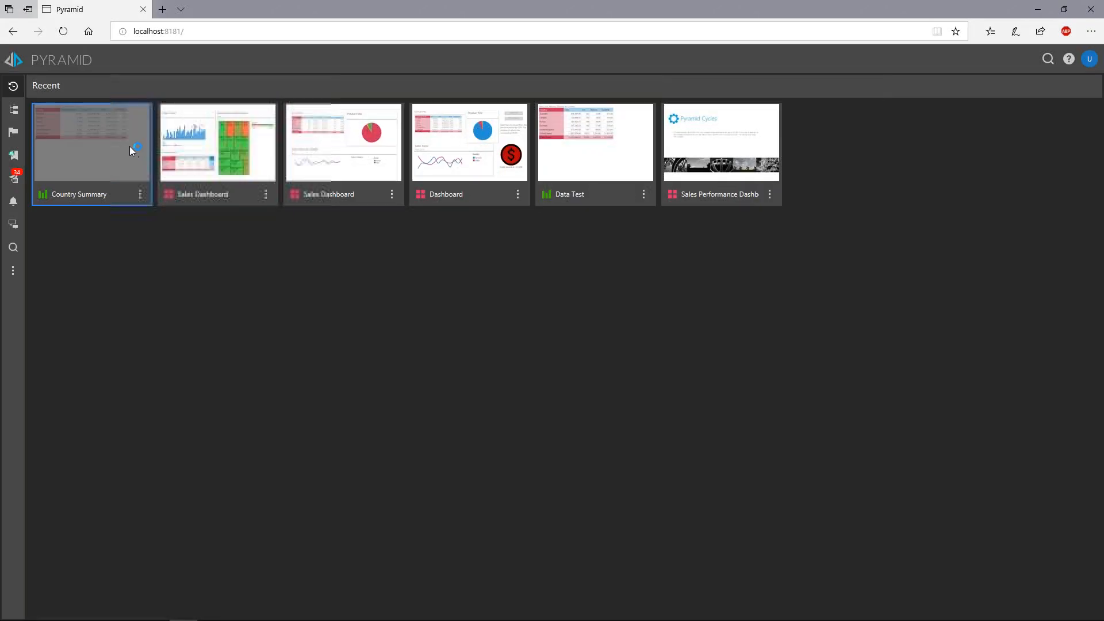
View the second user's Sales Dashboard filtered by France and by Australia, and close it
left_click(197, 158)
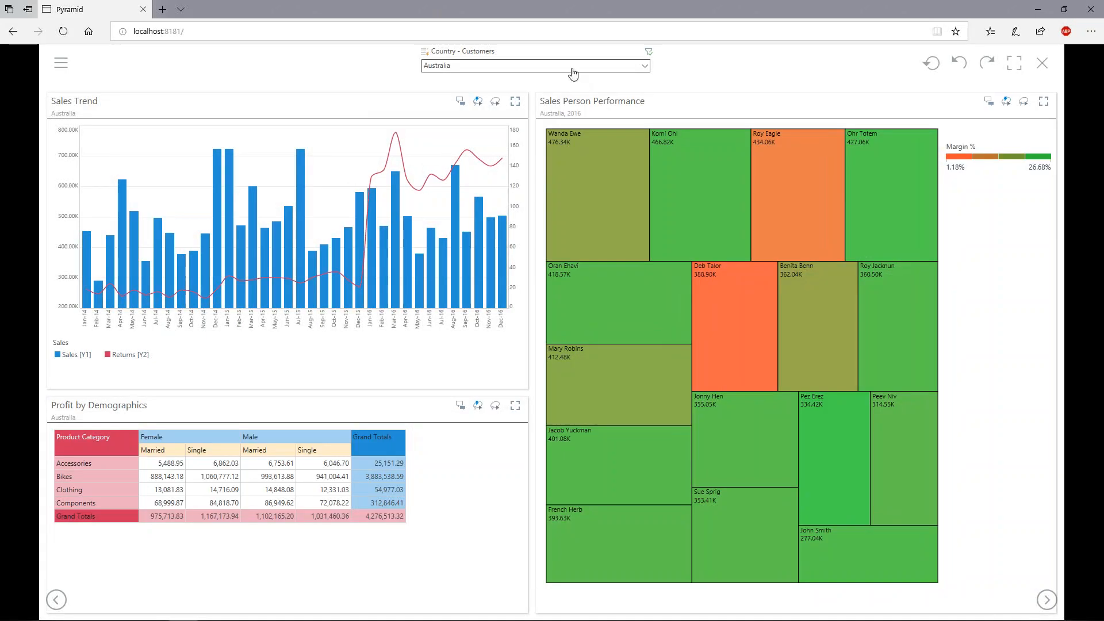
left_click(571, 67)
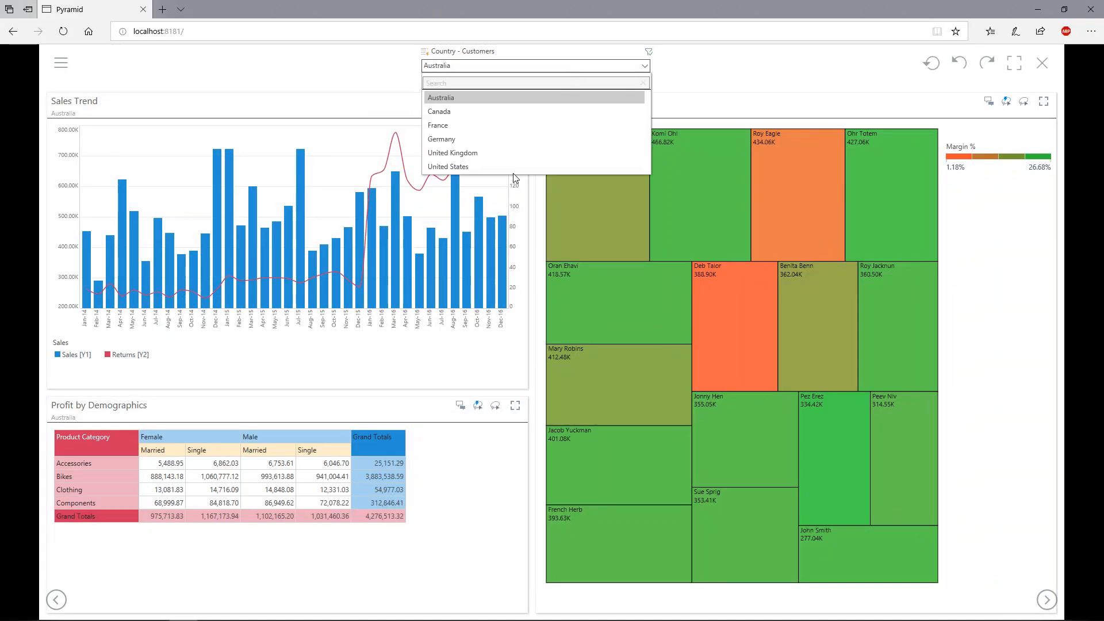
left_click(527, 126)
left_click(506, 66)
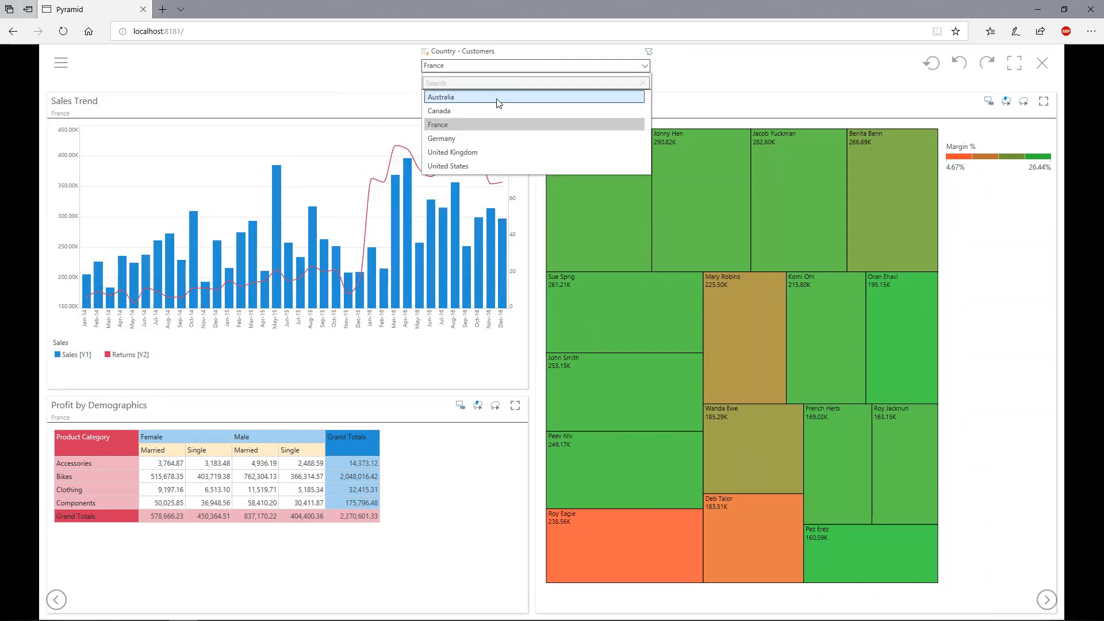
left_click(499, 97)
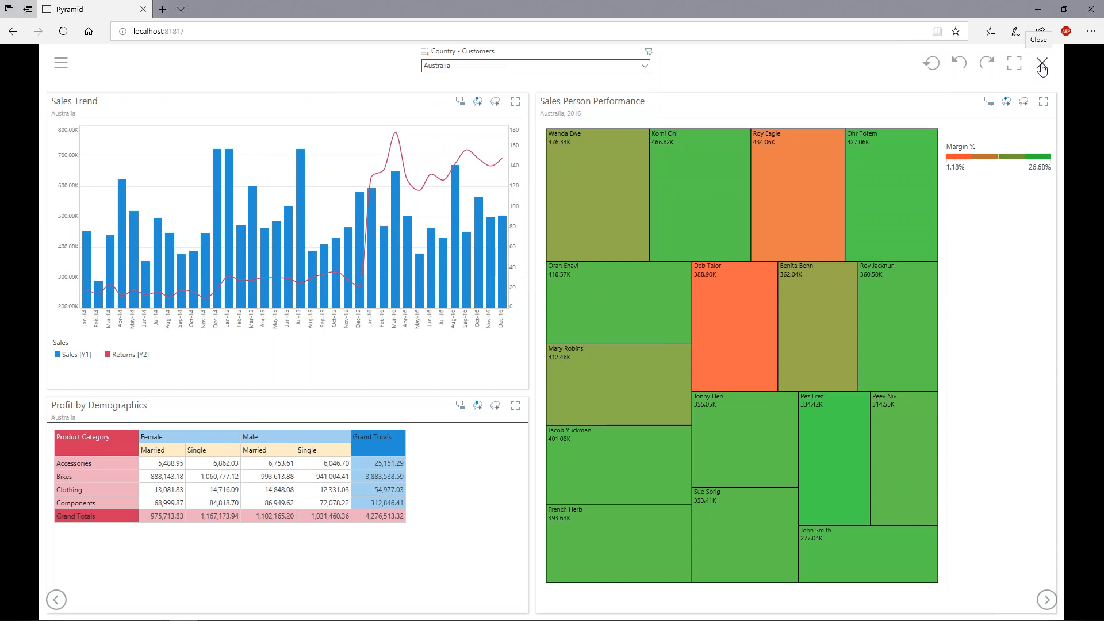
left_click(1041, 64)
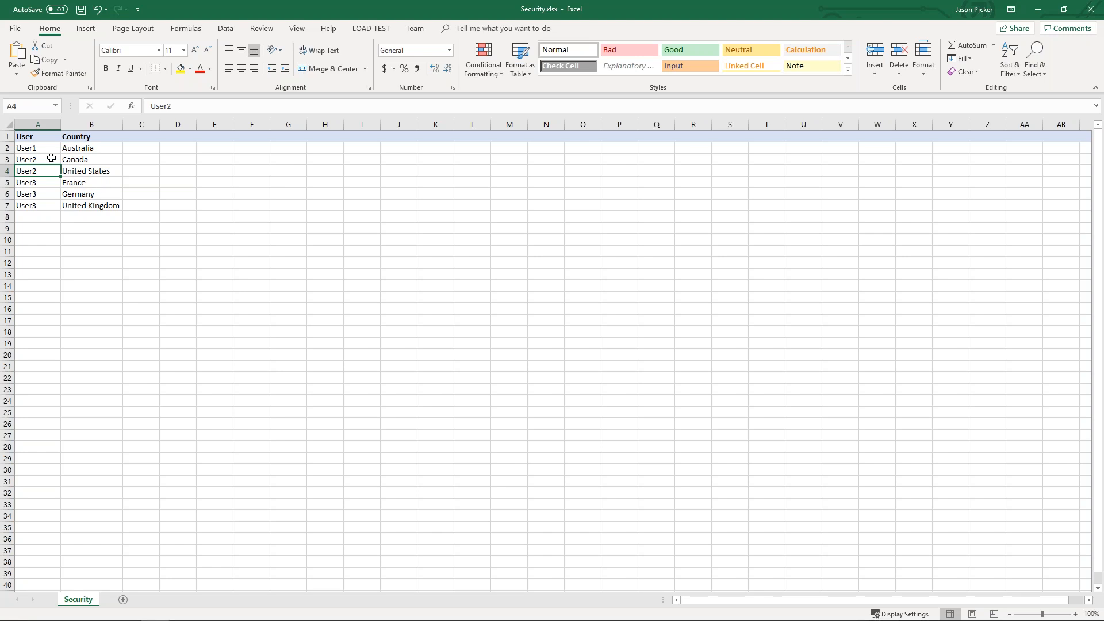
Review the user-to-country assignments of the first two users in the Security.xlsx workbook in Excel, and leave the workbook
left_click(31, 149)
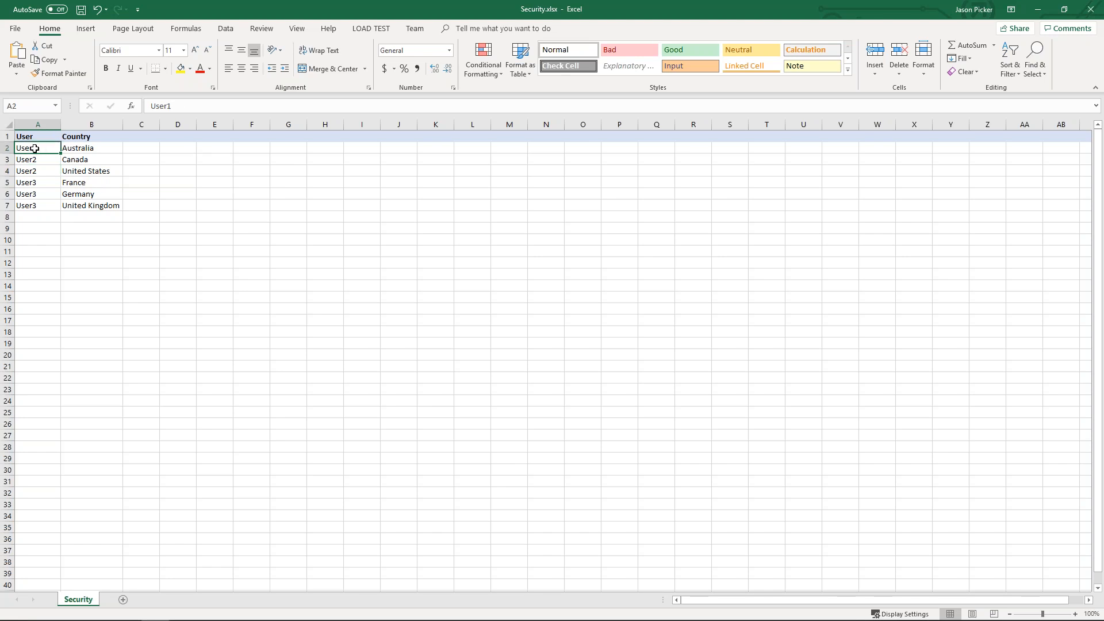
left_click(90, 148)
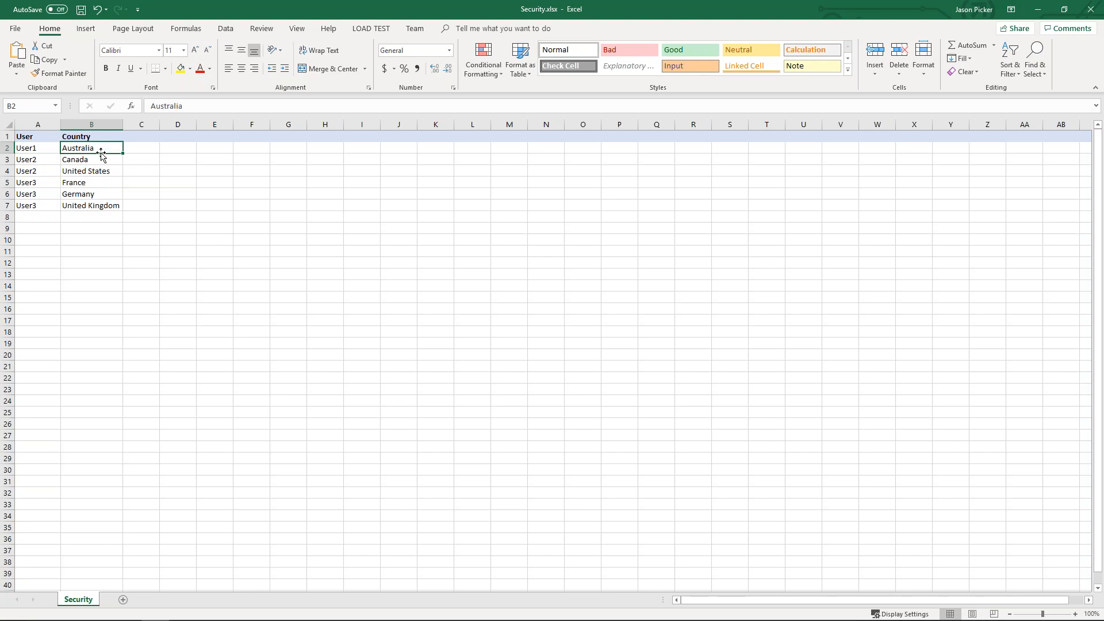
left_click(32, 161)
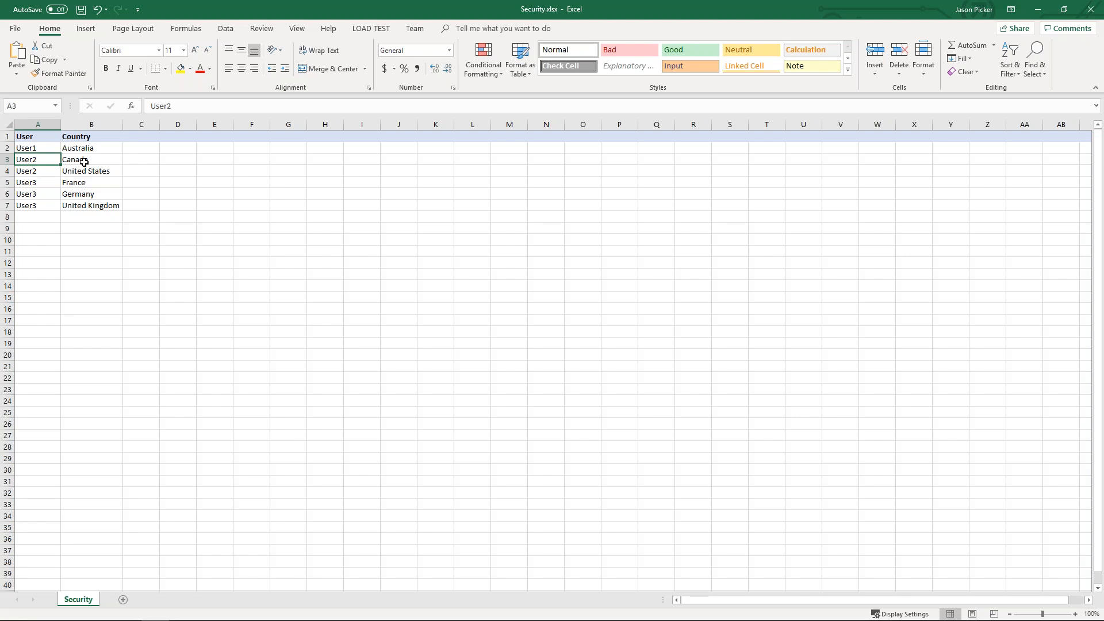
left_click_drag(87, 161, 91, 170)
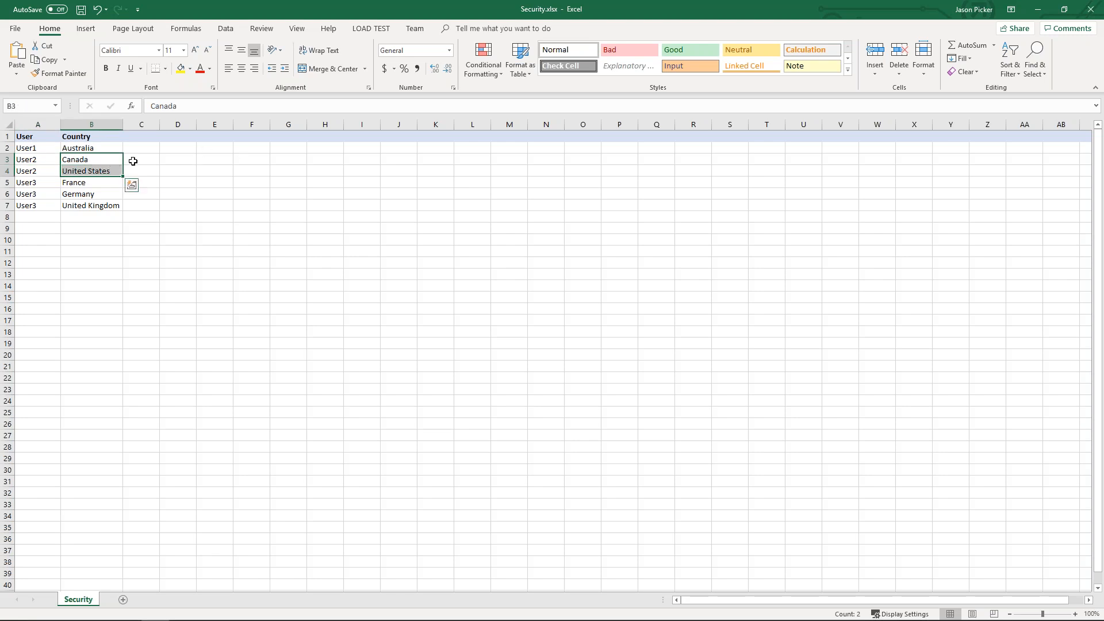
left_click(1094, 15)
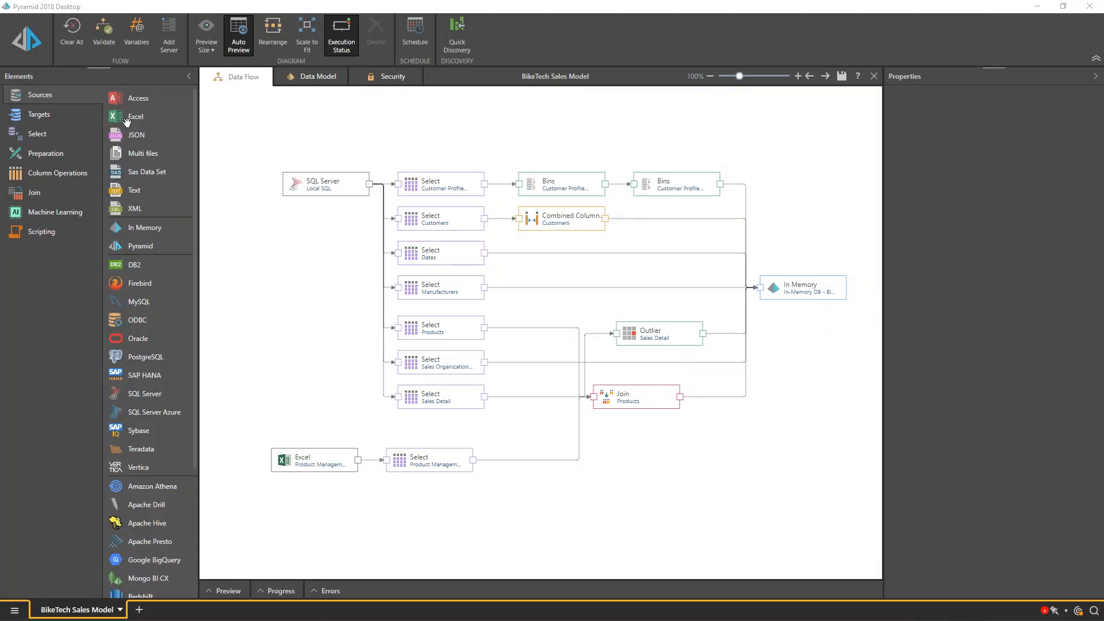
In Pyramid 2018 Desktop, add an Excel source below the existing Excel node in the data flow and load Security.xlsx into it
left_click_drag(132, 116, 292, 525)
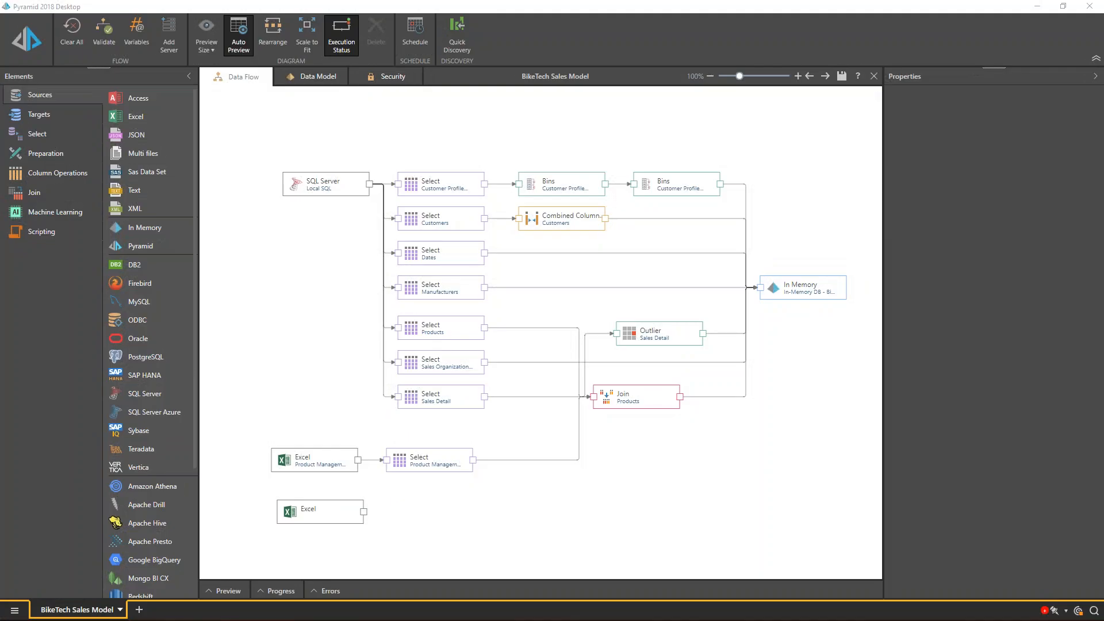
left_click(315, 512)
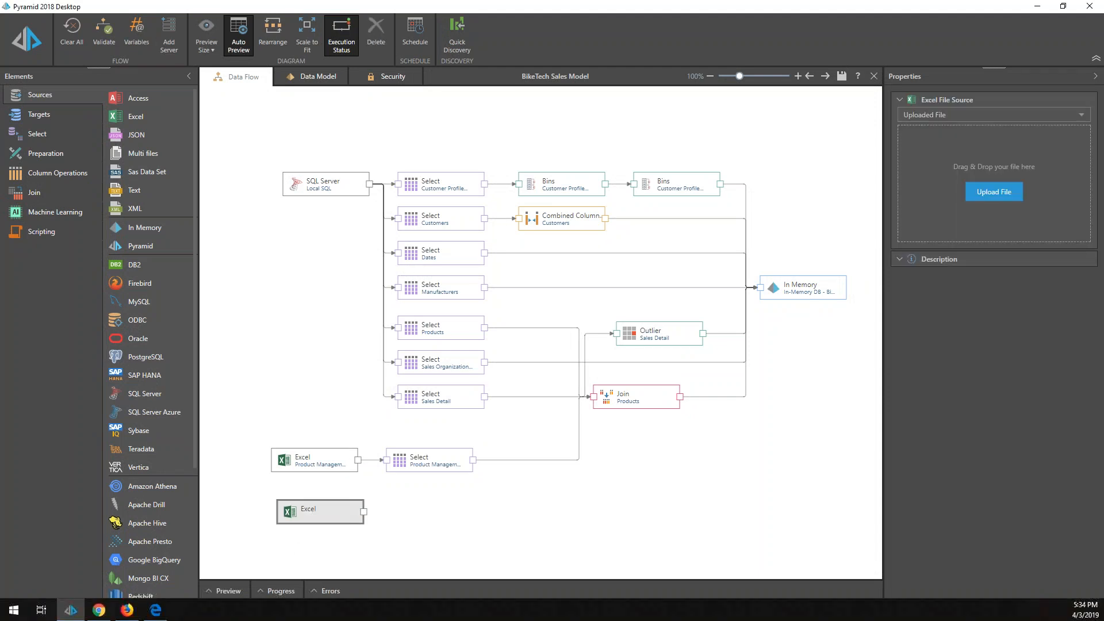
left_click_drag(1103, 324, 978, 206)
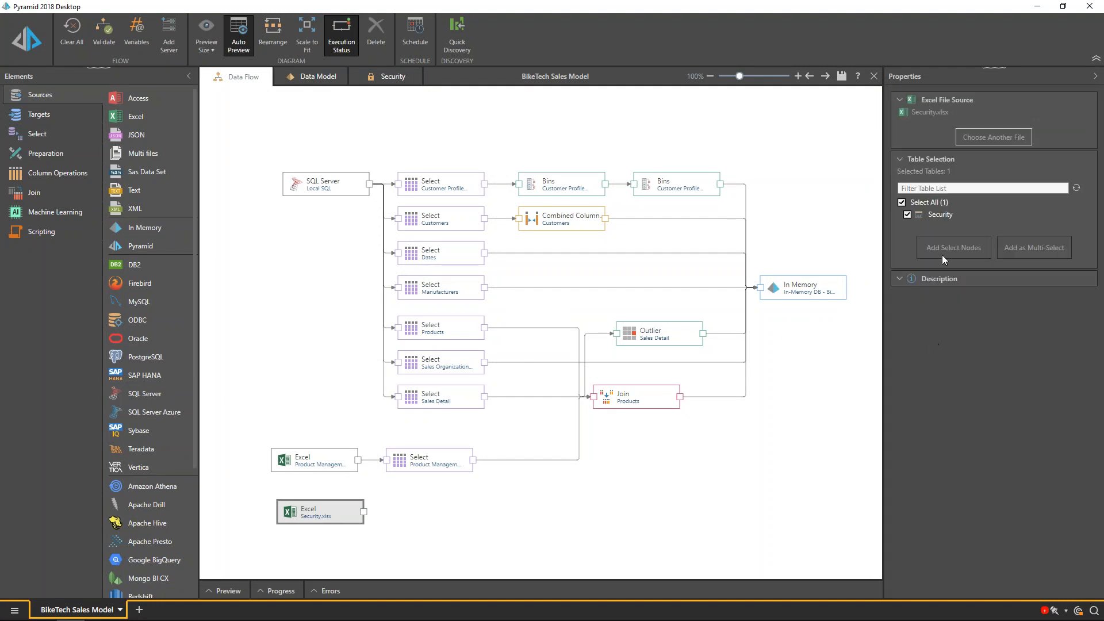
Add a Select node for the Security table to the new Excel source and preview its rows
left_click(955, 256)
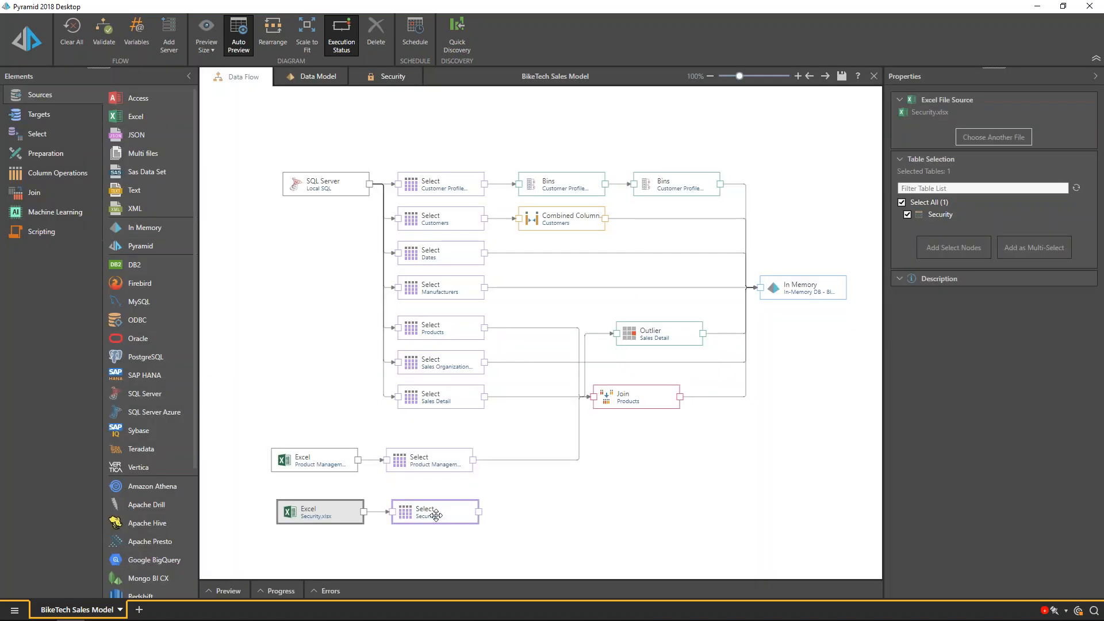
left_click(436, 516)
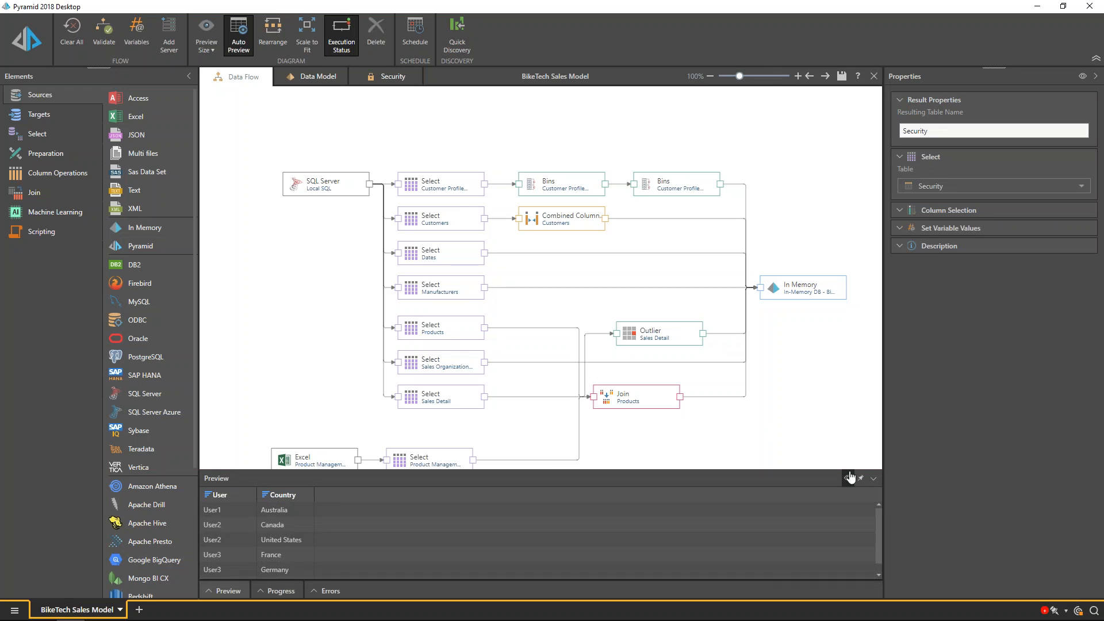
left_click(874, 480)
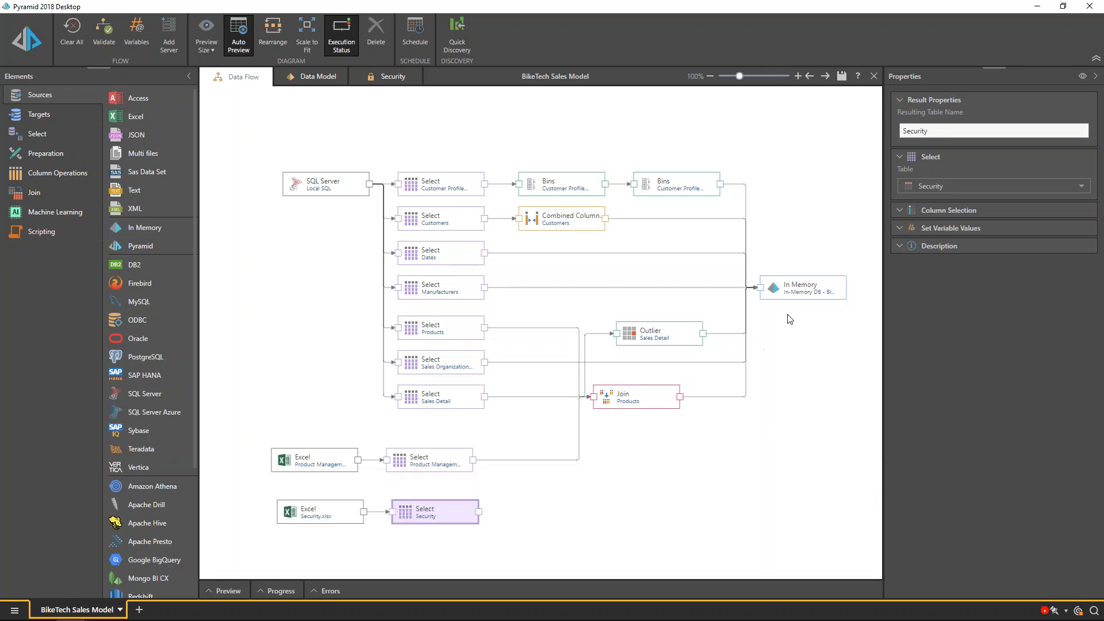
Connect the Security Select node to the In Memory target that creates the BikeTech Sales database
left_click(801, 293)
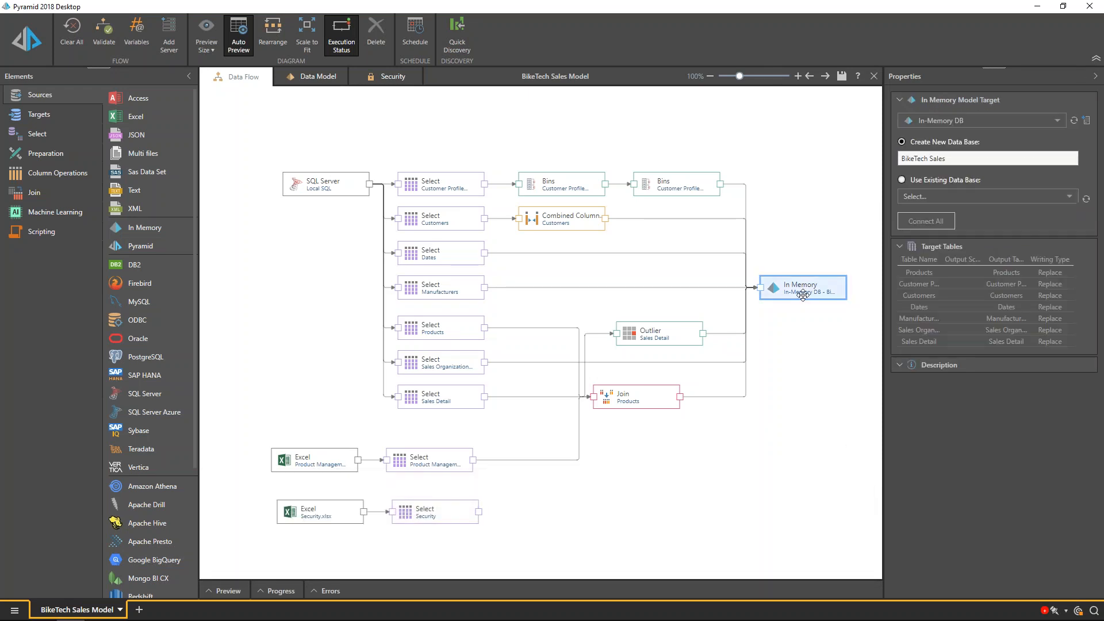
left_click(929, 226)
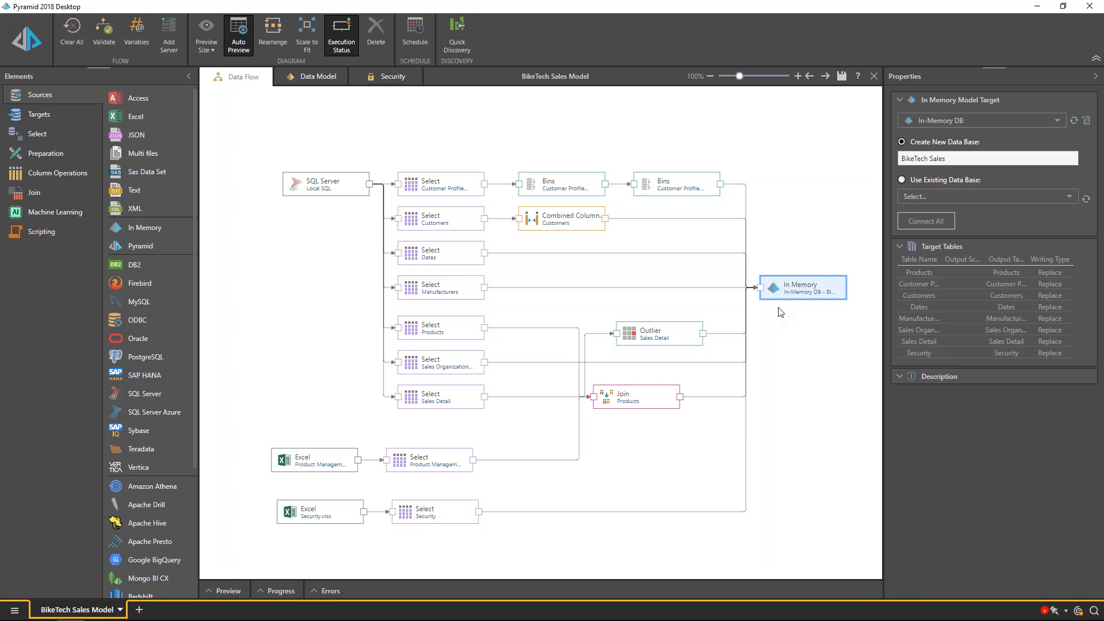
left_click(37, 118)
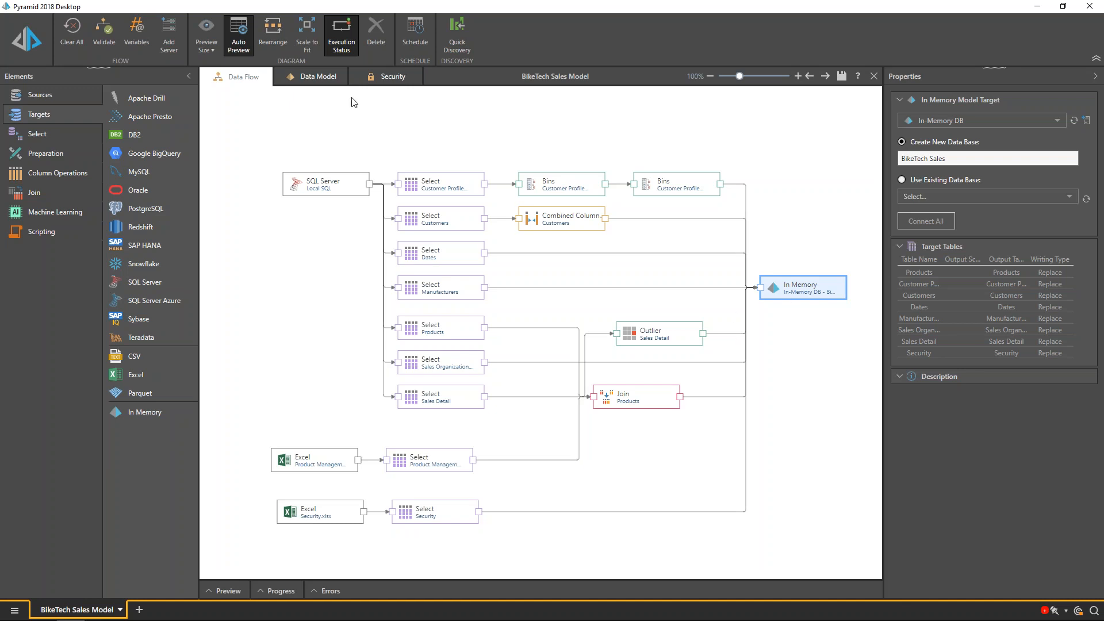
In the data model's table diagram, move the Security table beside Customers and join its Country column to Country in Customers
left_click(319, 81)
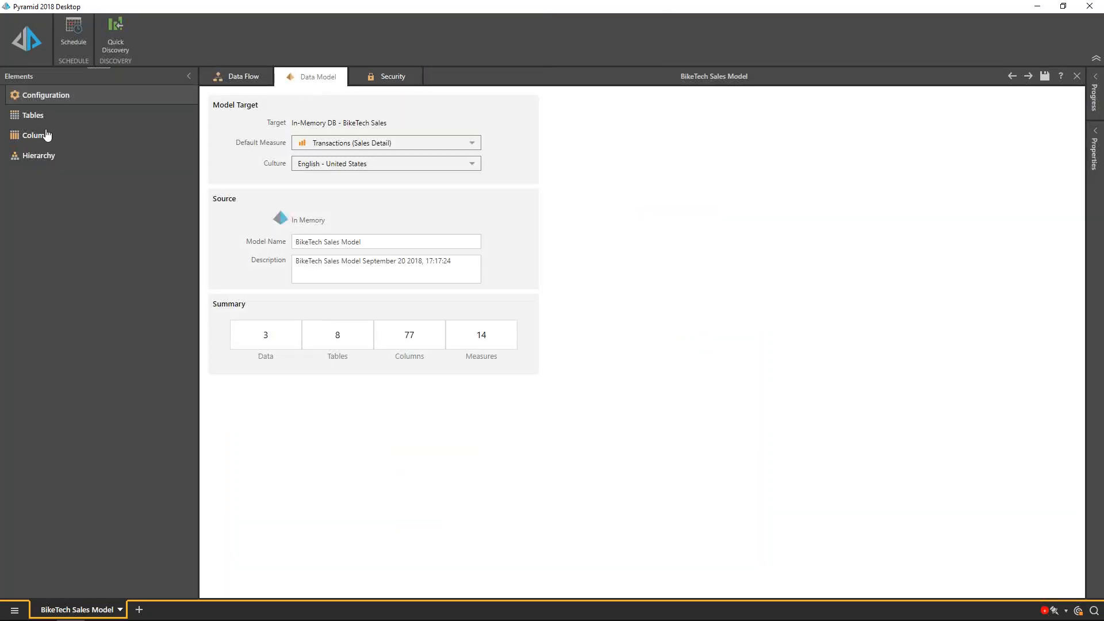
left_click(32, 115)
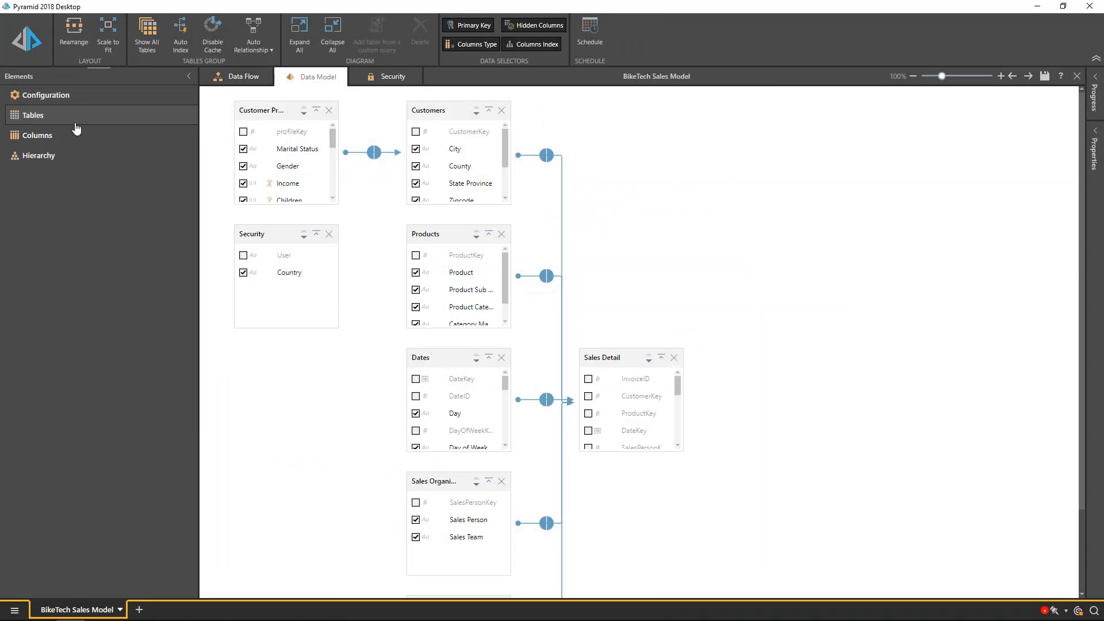
left_click_drag(278, 237, 651, 141)
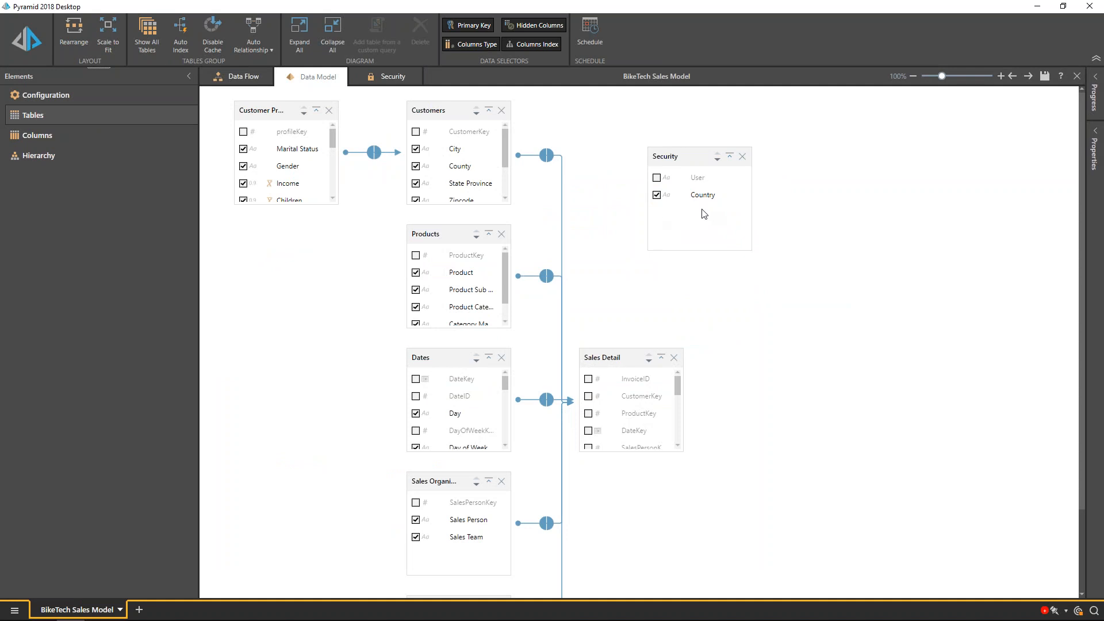
left_click_drag(506, 144, 509, 170)
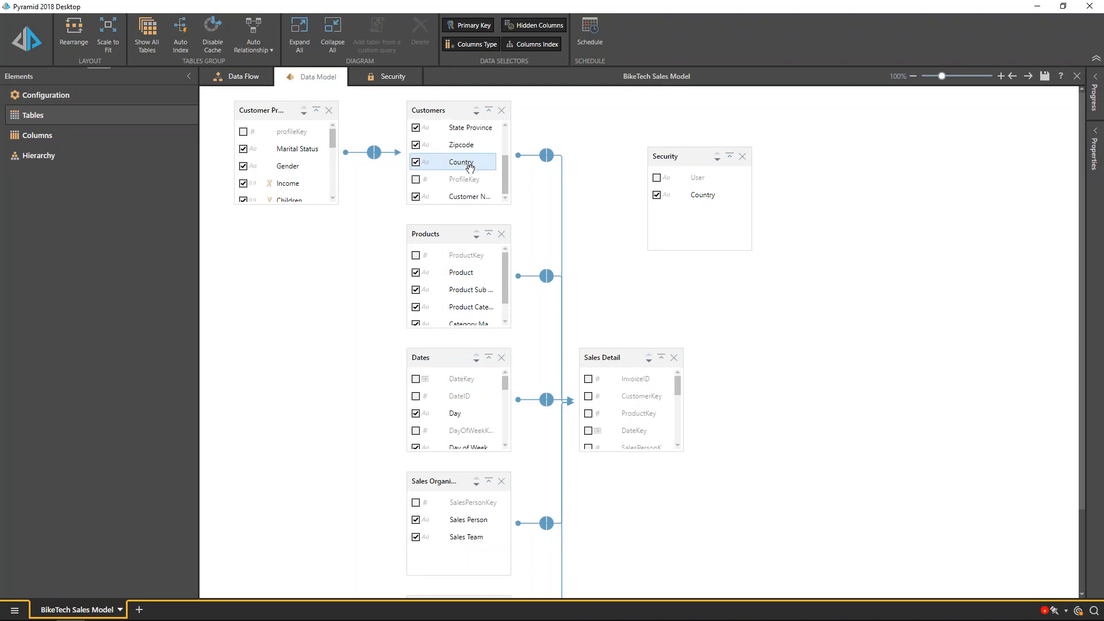
left_click_drag(713, 198, 481, 168)
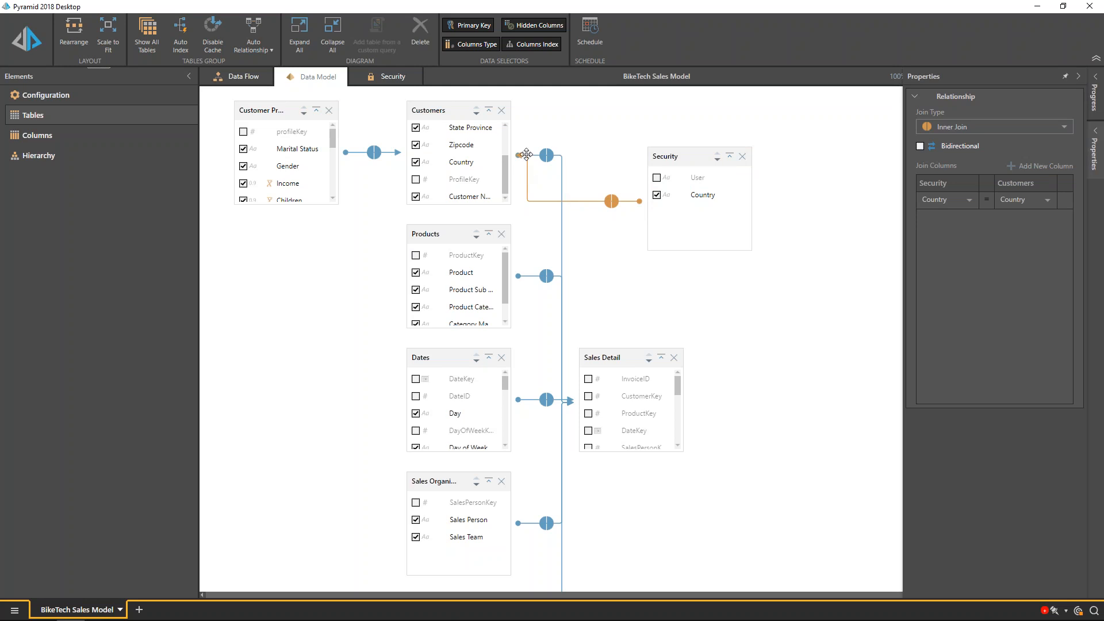
Mark the Security table as a security table in the data model
mouse_move(668, 153)
left_mouse_down()
mouse_move(693, 155)
mouse_move(676, 157)
left_mouse_up()
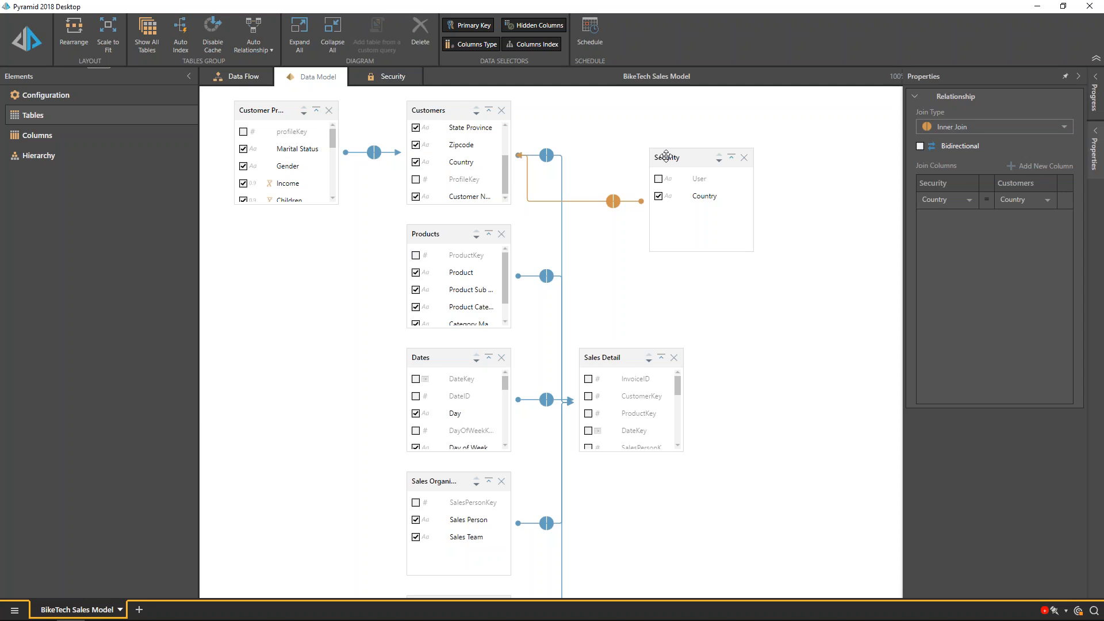
right_click(666, 155)
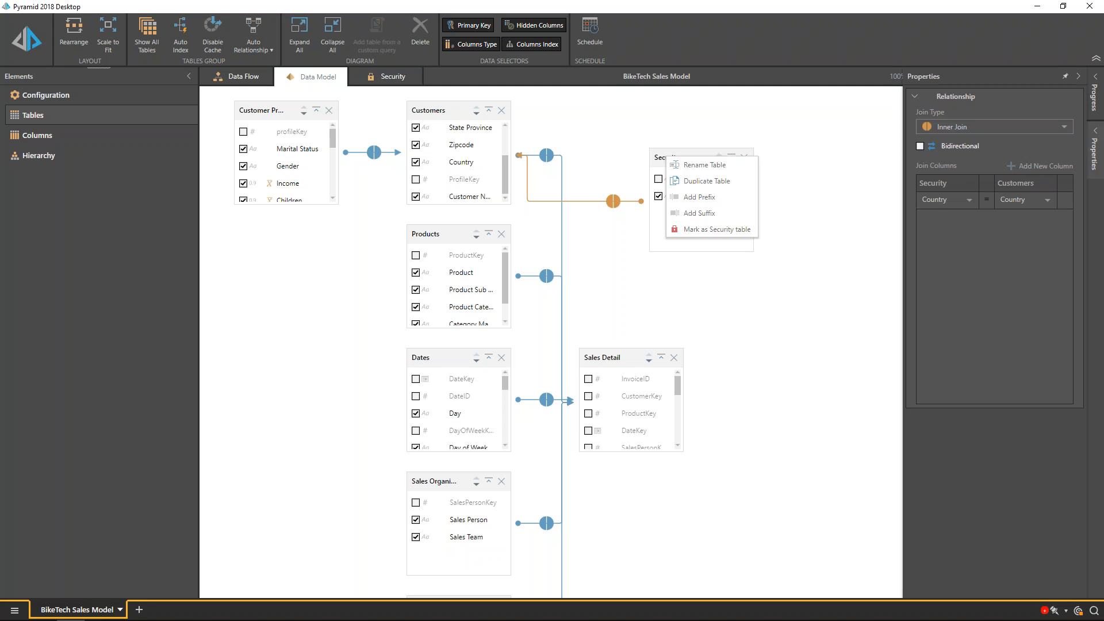
left_click(723, 229)
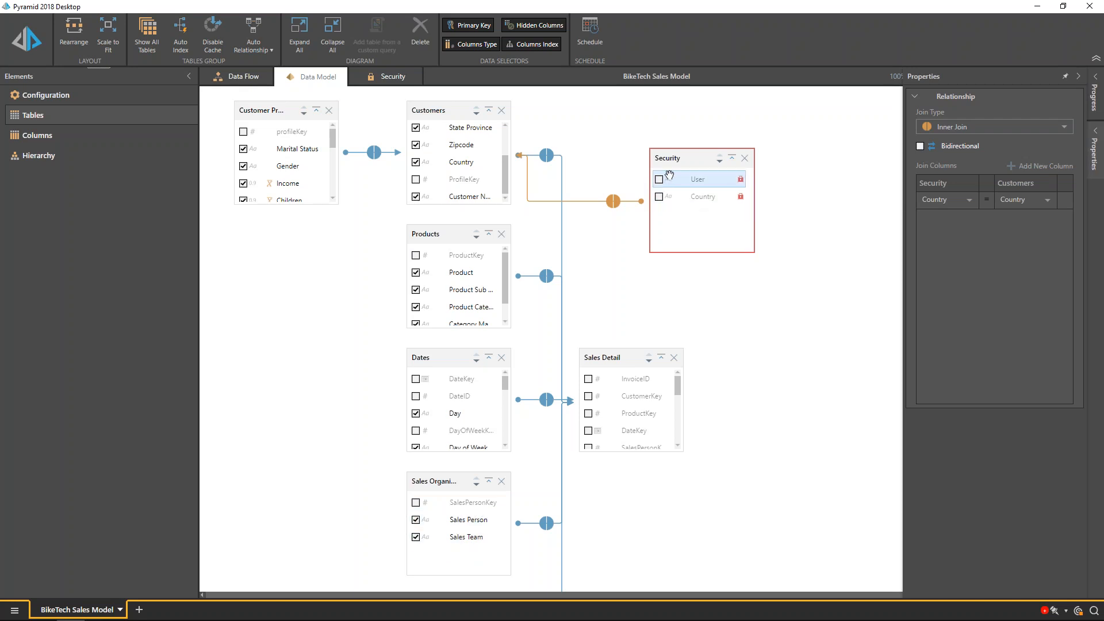
right_click(453, 521)
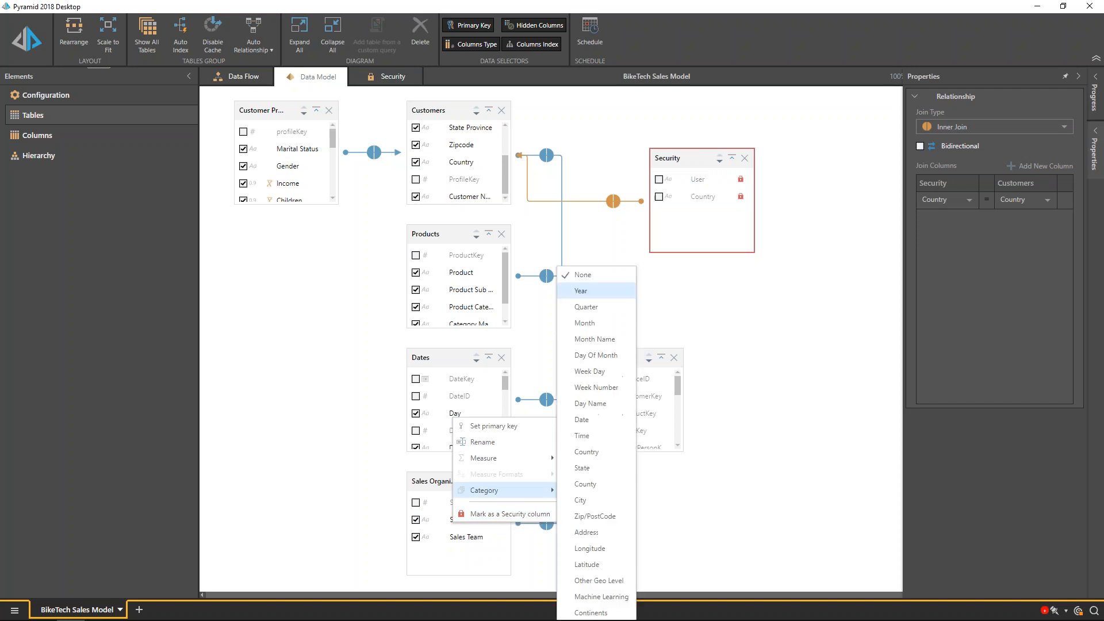
left_click(323, 446)
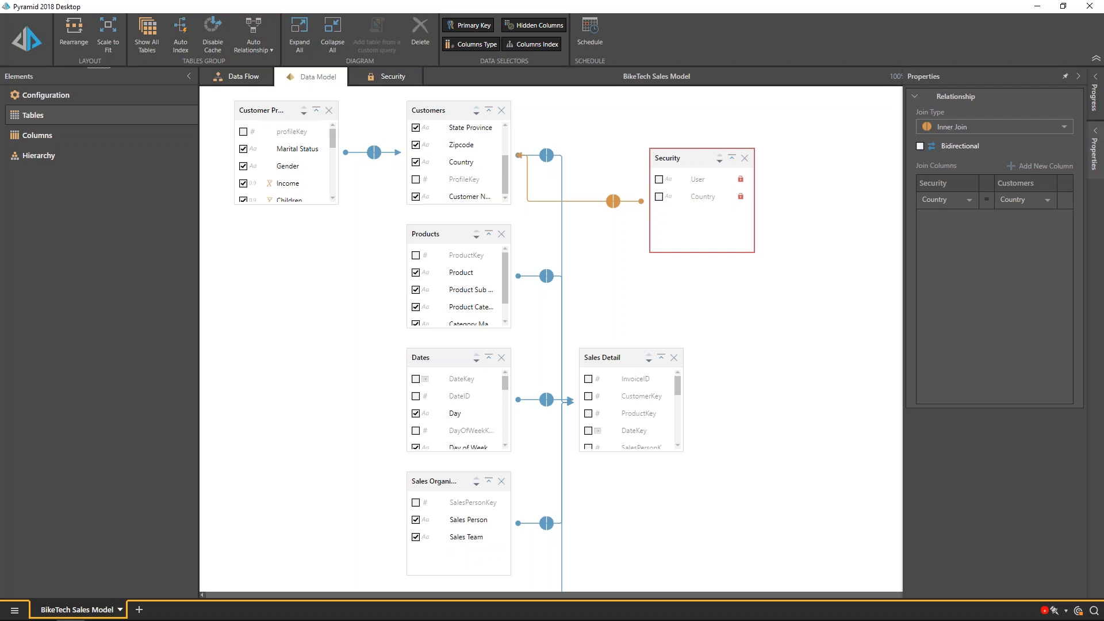
left_click(1079, 77)
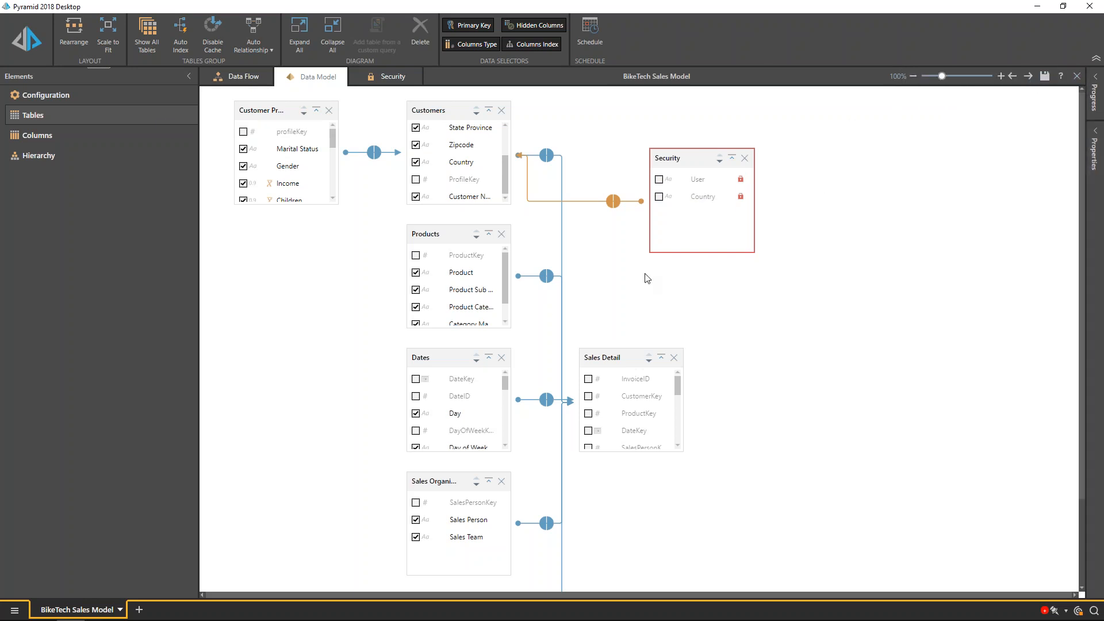
Process the data flow and model with data discovery launched, and check the dimensions available in the new discovery
left_click(32, 43)
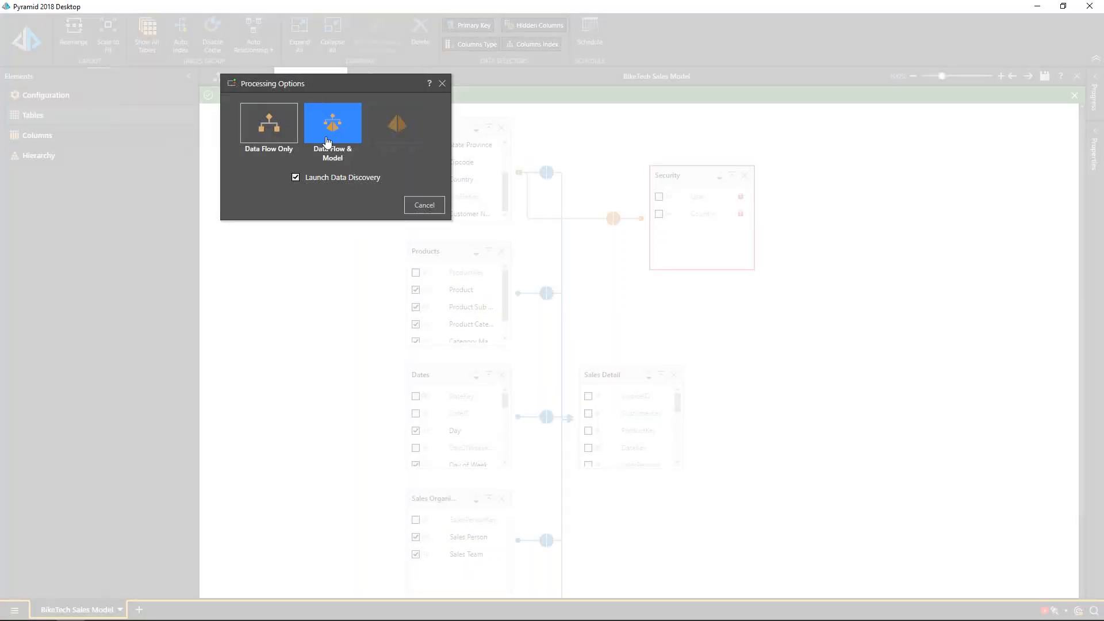
left_click(325, 137)
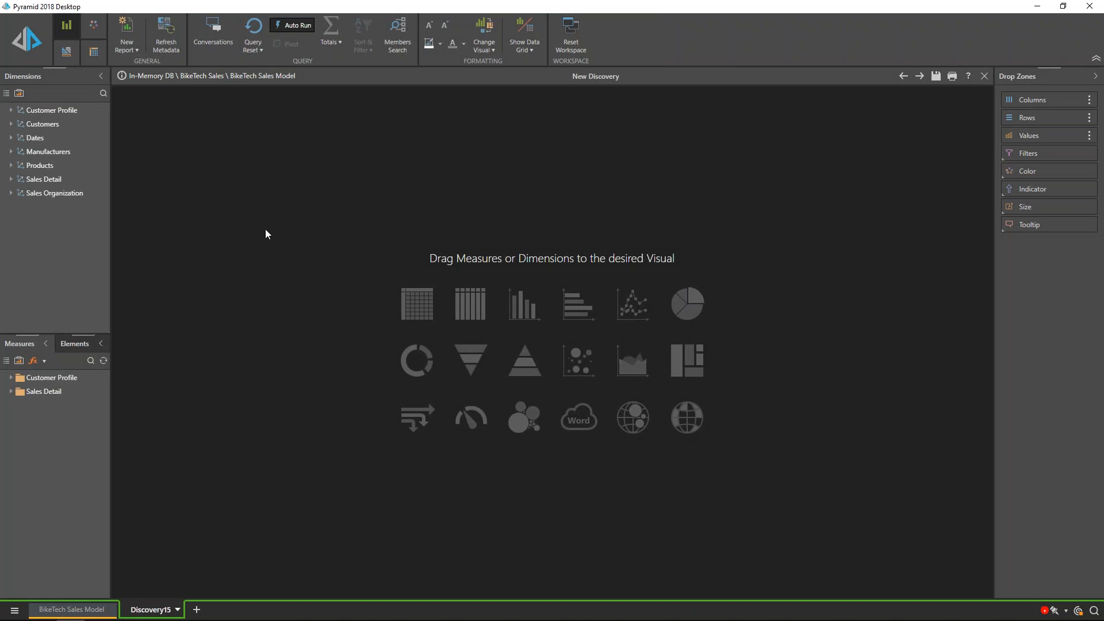
left_click(40, 111)
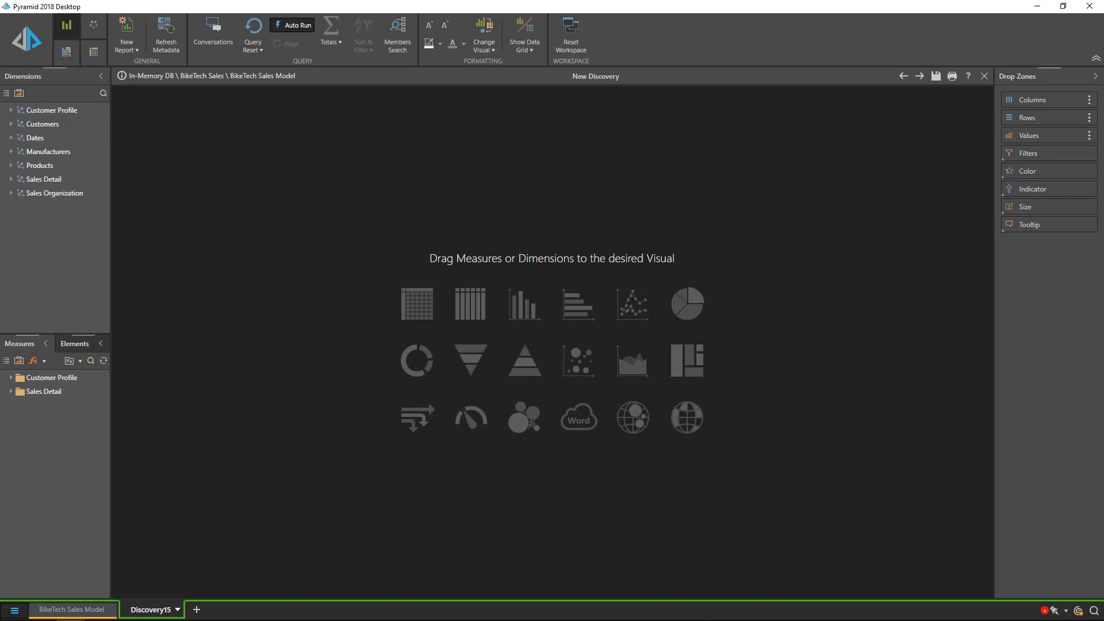
In the Admin Console, grant the Users role Read access to the BikeTech Sales database and apply it
left_click(15, 609)
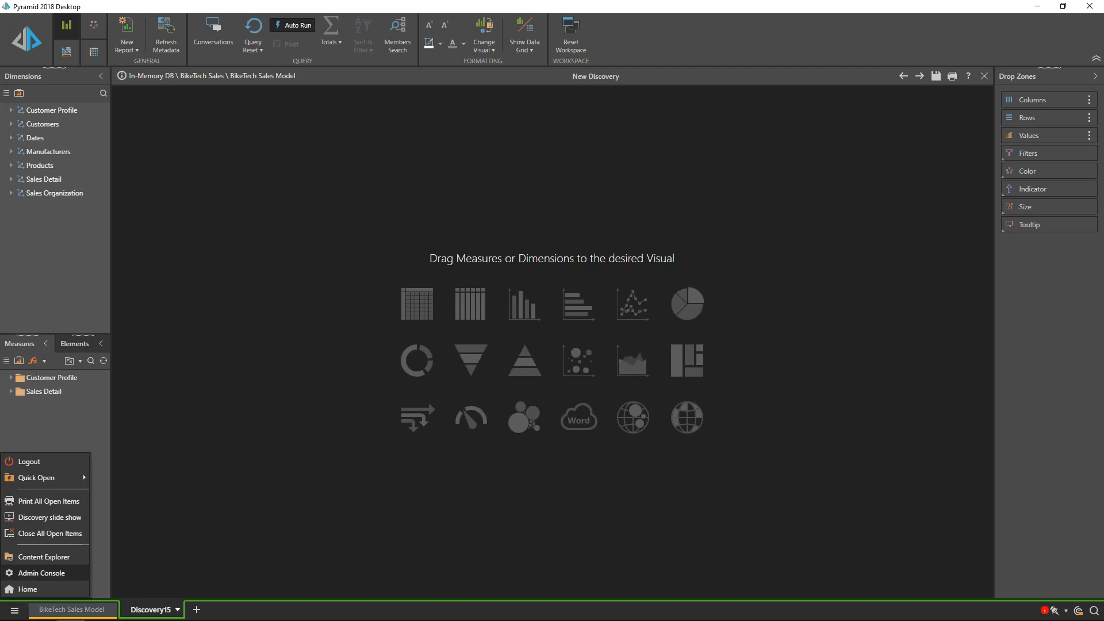
left_click(35, 570)
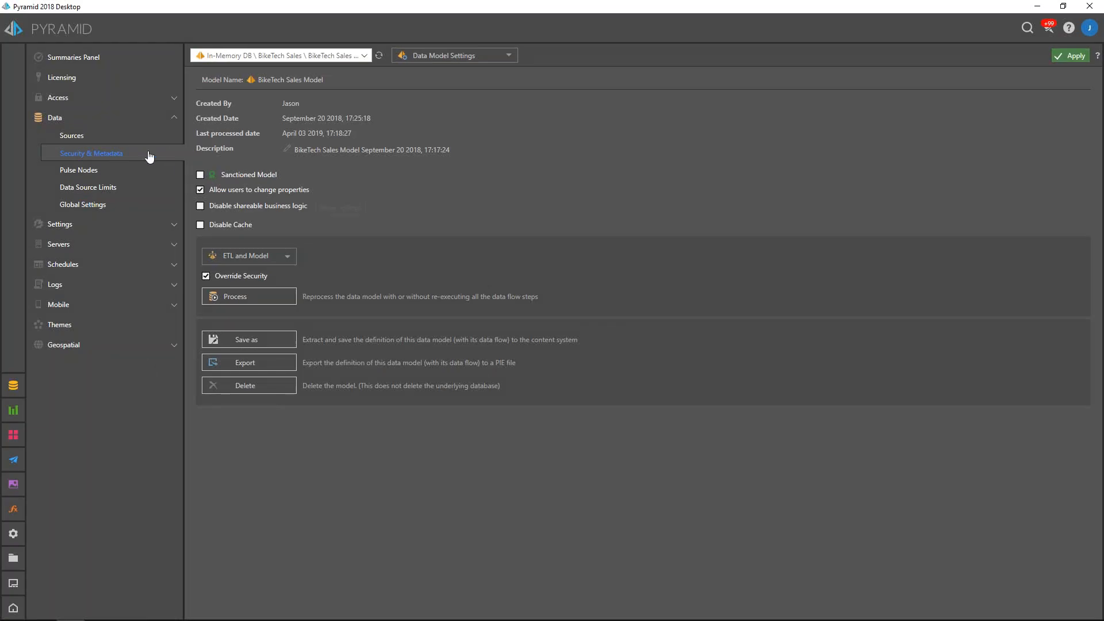
left_click(365, 56)
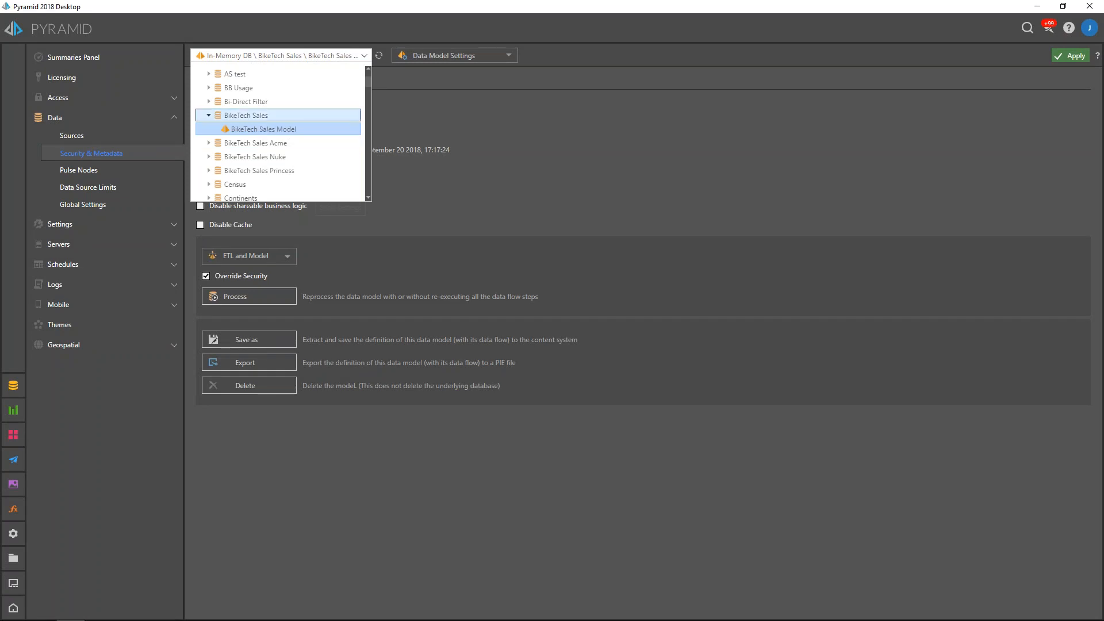
left_click(240, 116)
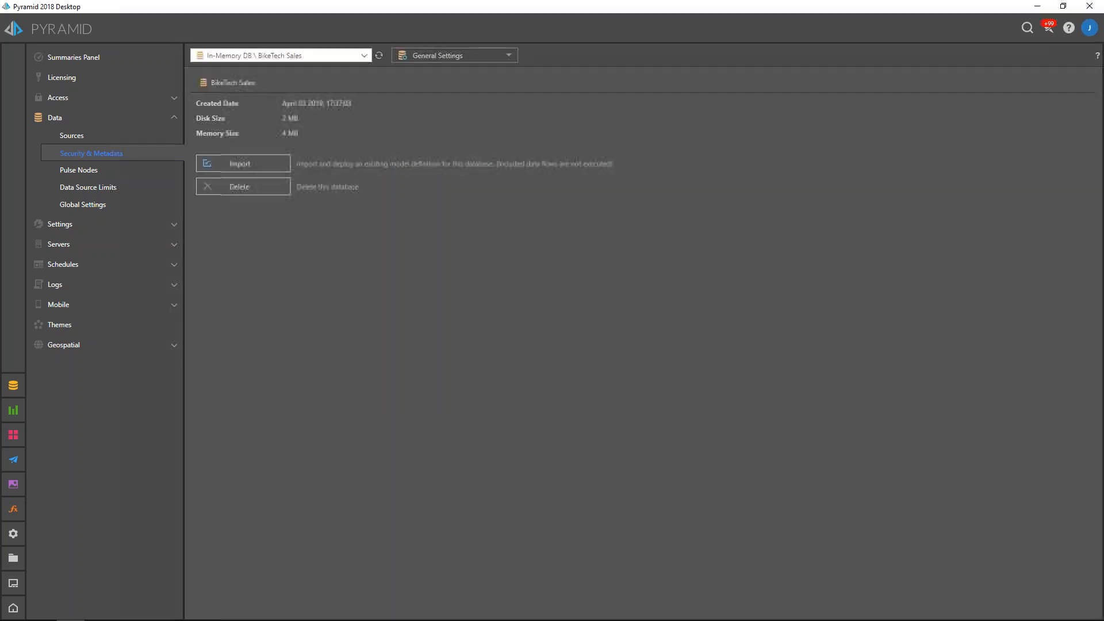
left_click(438, 57)
left_click(432, 85)
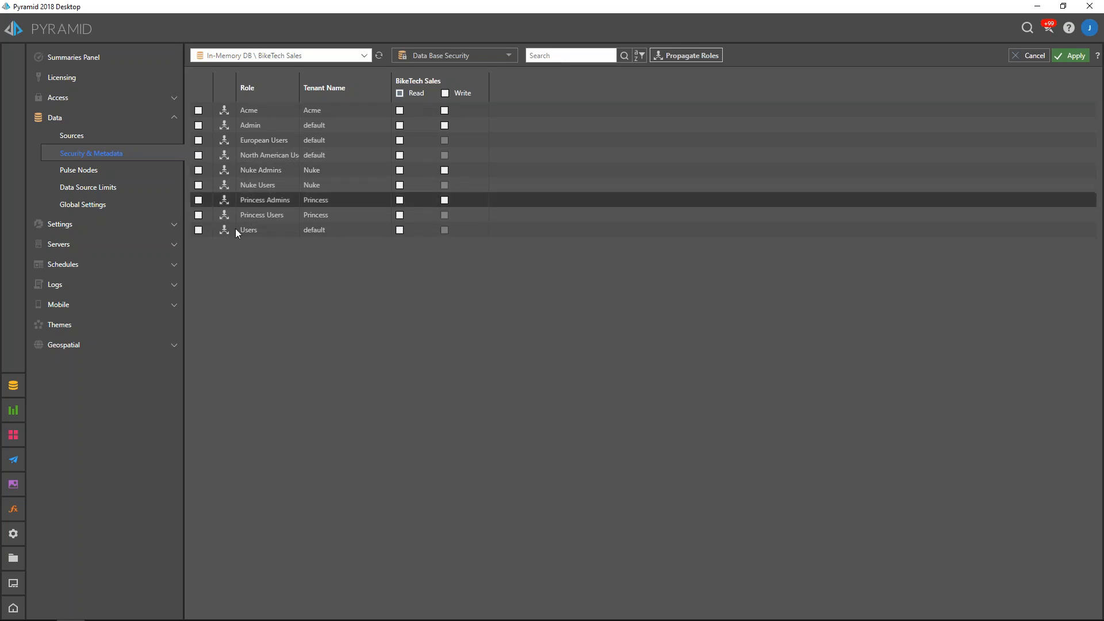
left_click(400, 231)
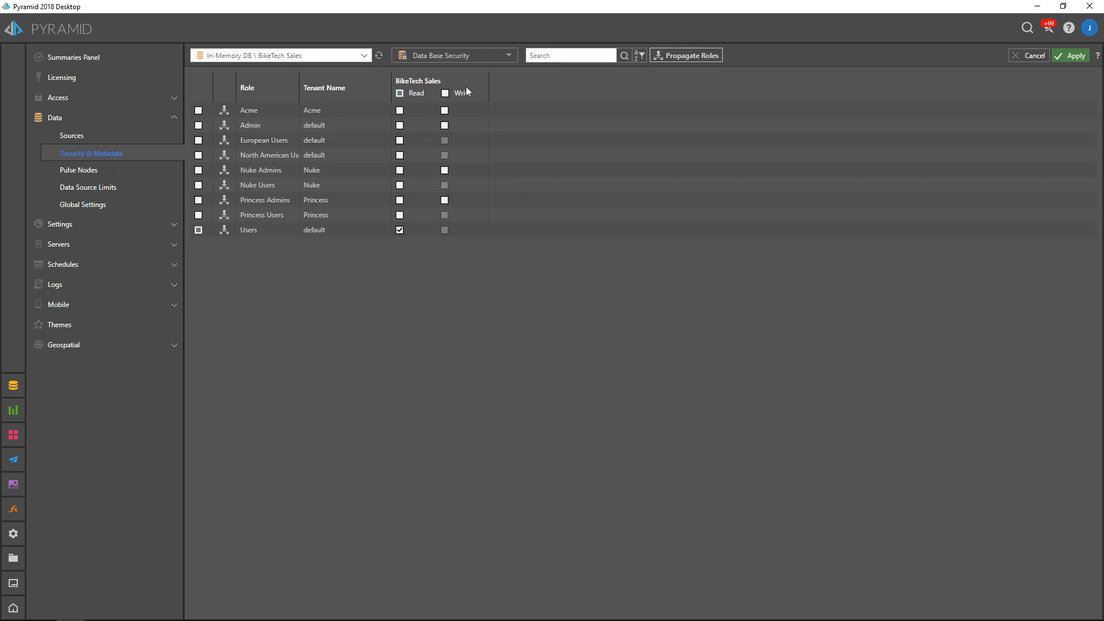
left_click(1073, 56)
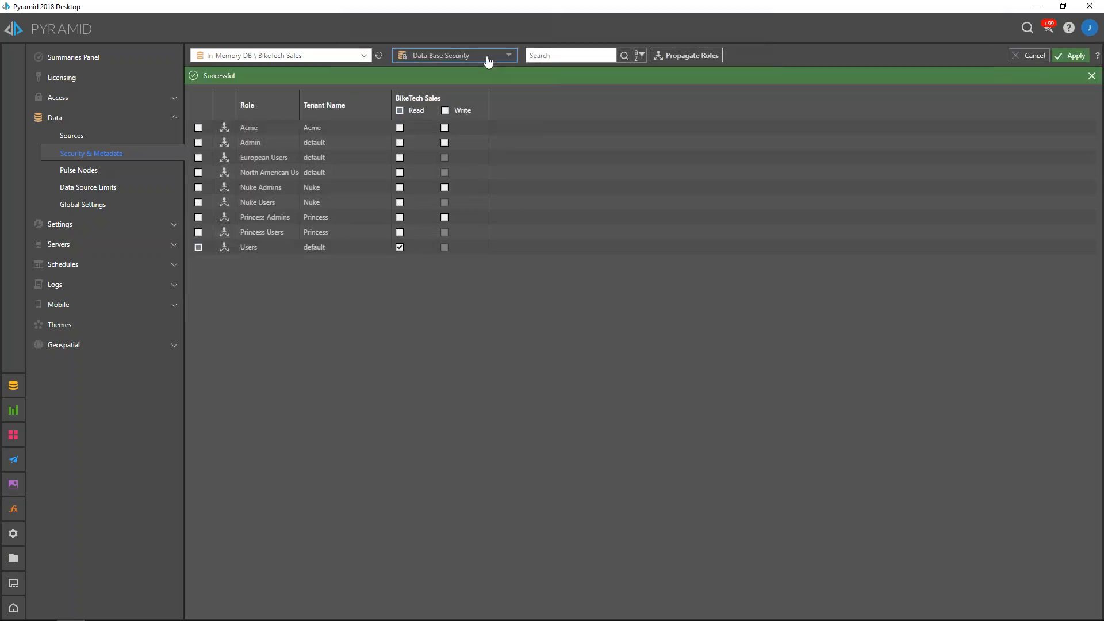
Grant the Users role Read access to the BikeTech Sales Model in its model security and apply it
left_click(463, 56)
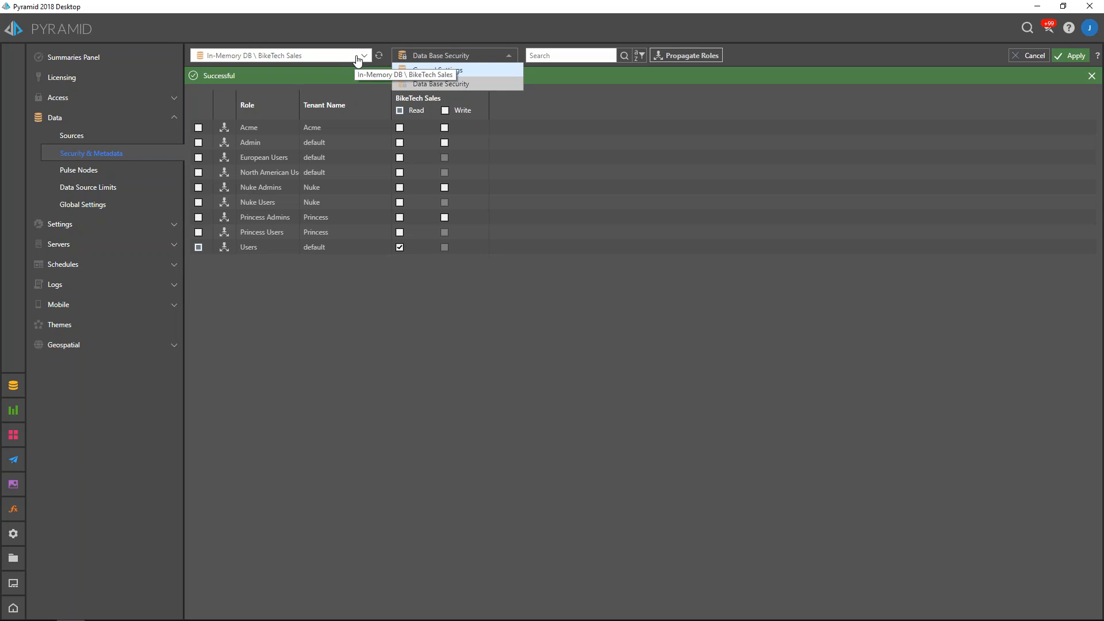
left_click(361, 57)
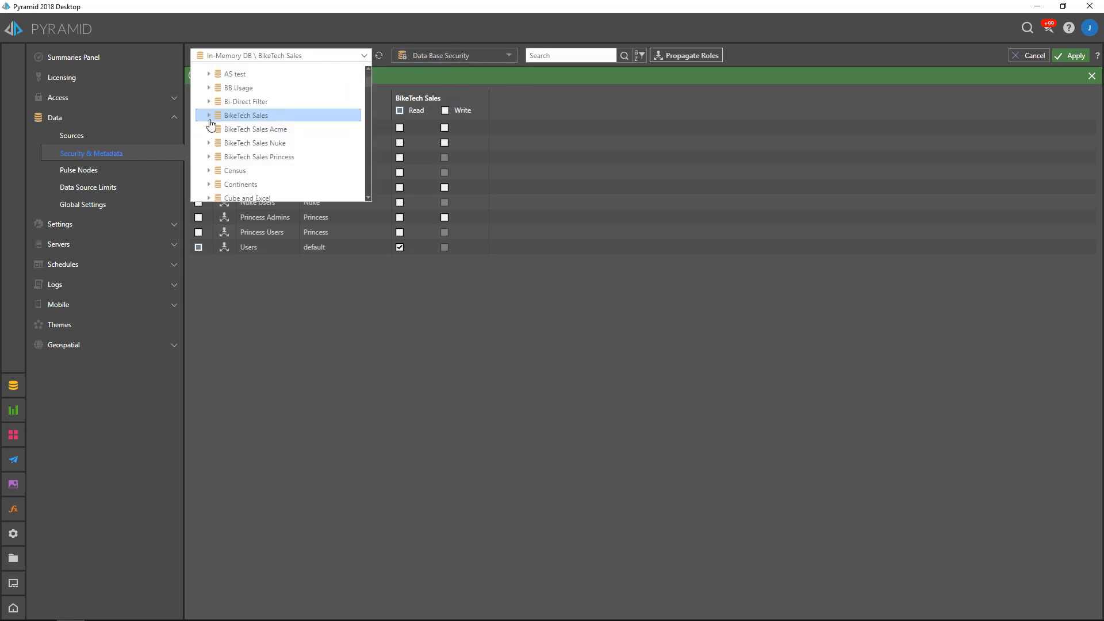
left_click(263, 130)
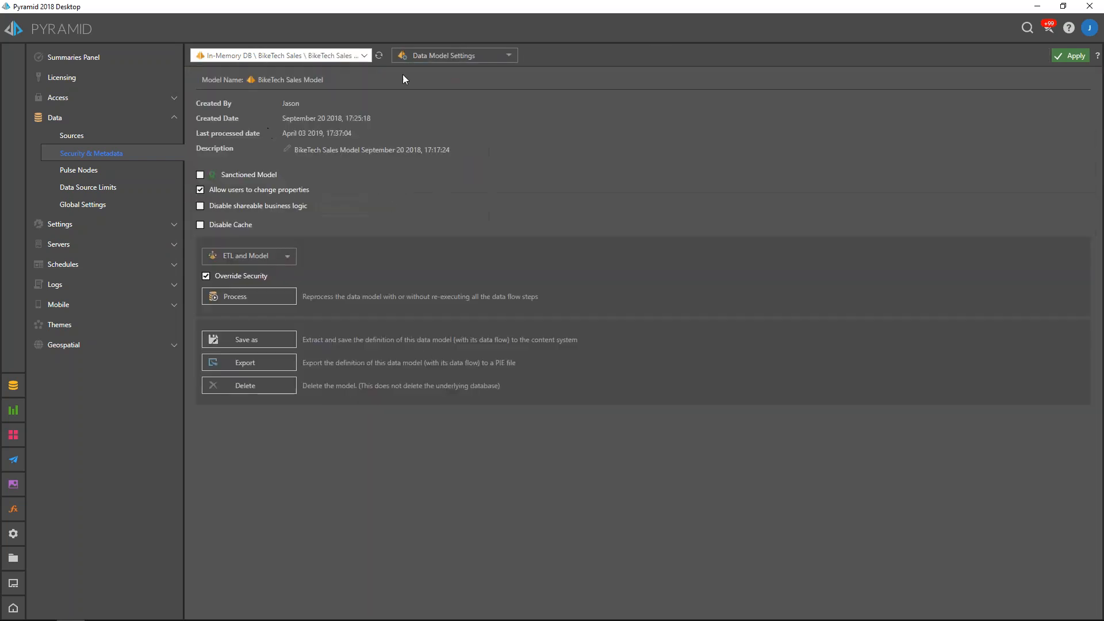
left_click(440, 56)
left_click(445, 85)
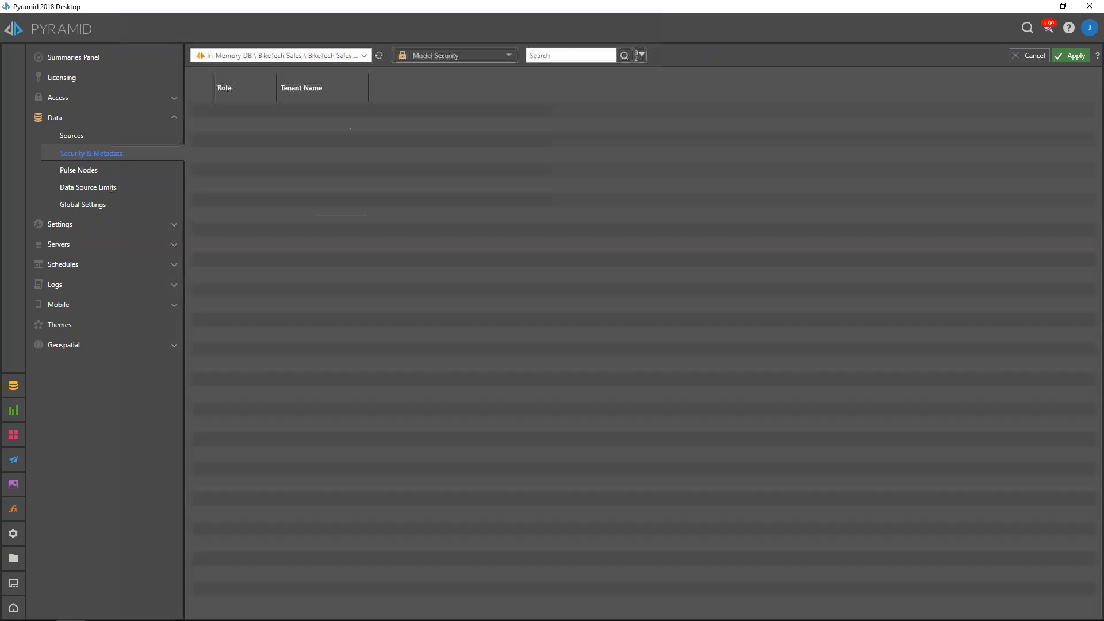
left_click(377, 112)
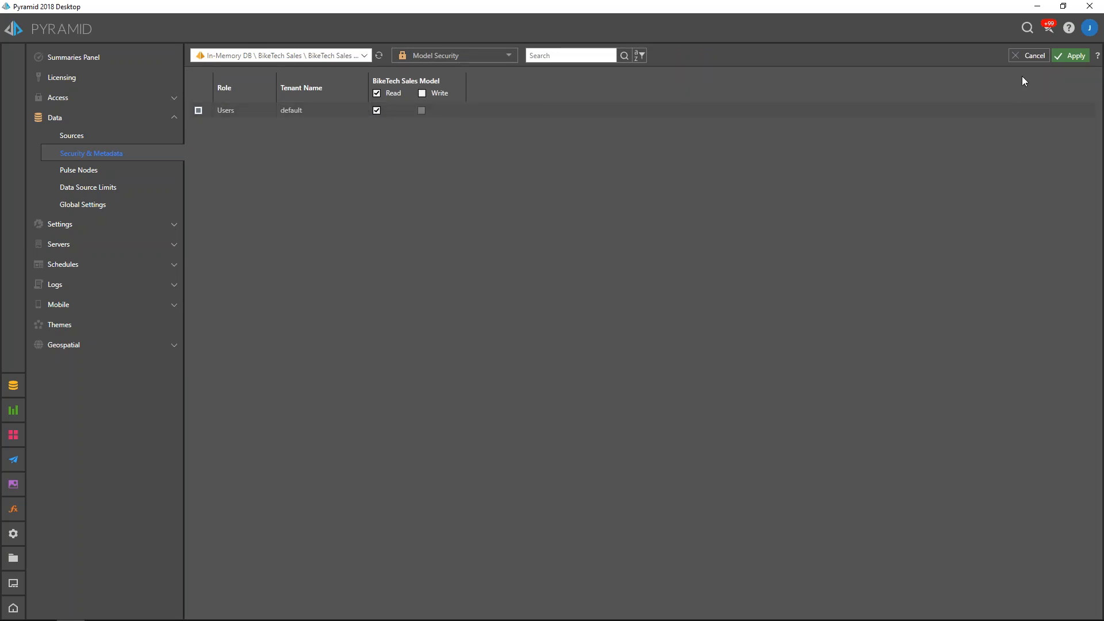
left_click(1074, 56)
In the model's member security, choose script-based element selection for the Users role on the Security table's User hierarchy
left_click(427, 61)
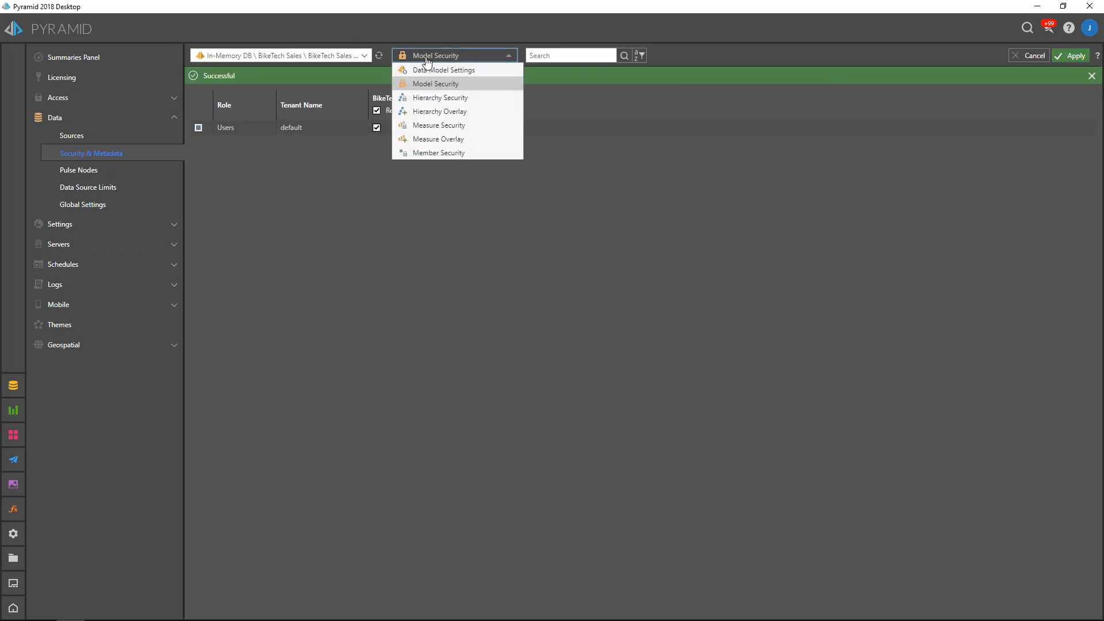
left_click(426, 153)
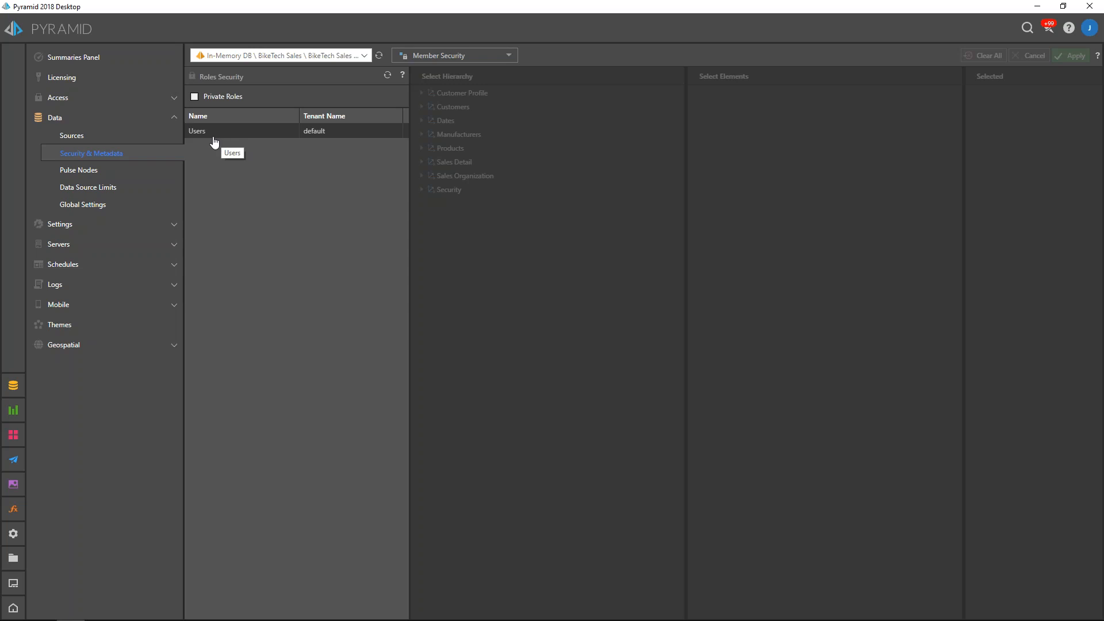
left_click(212, 136)
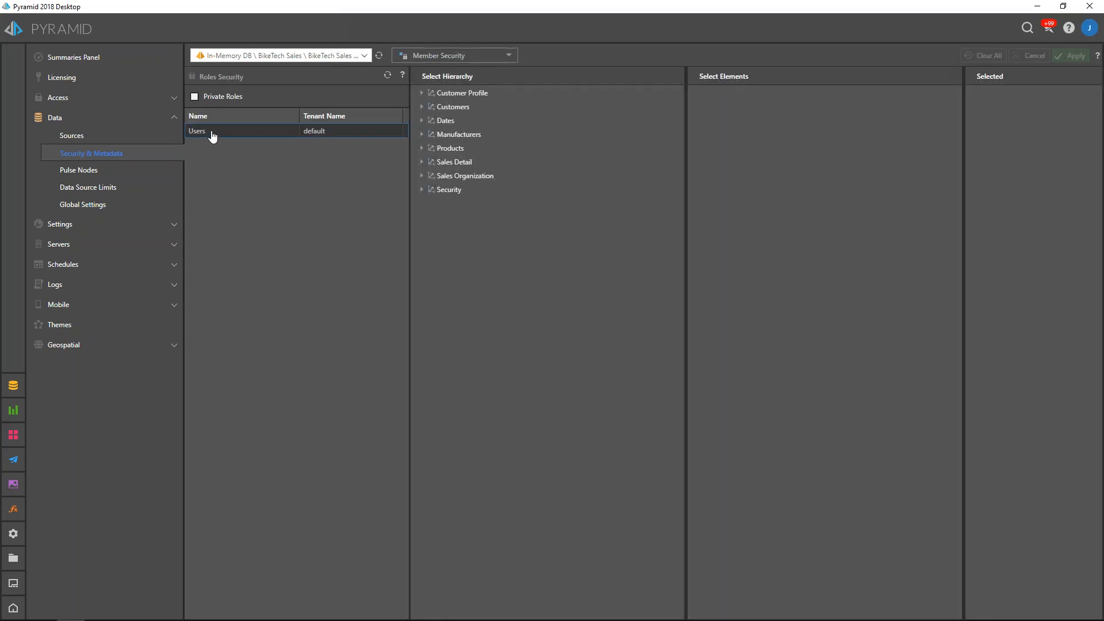
left_click(418, 194)
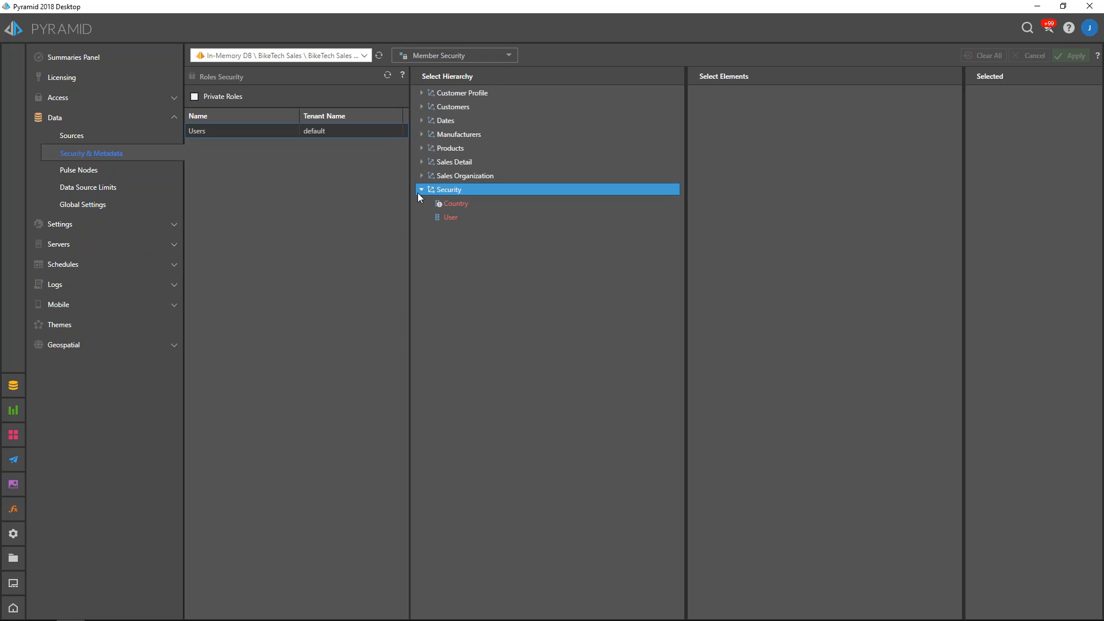
left_click(450, 219)
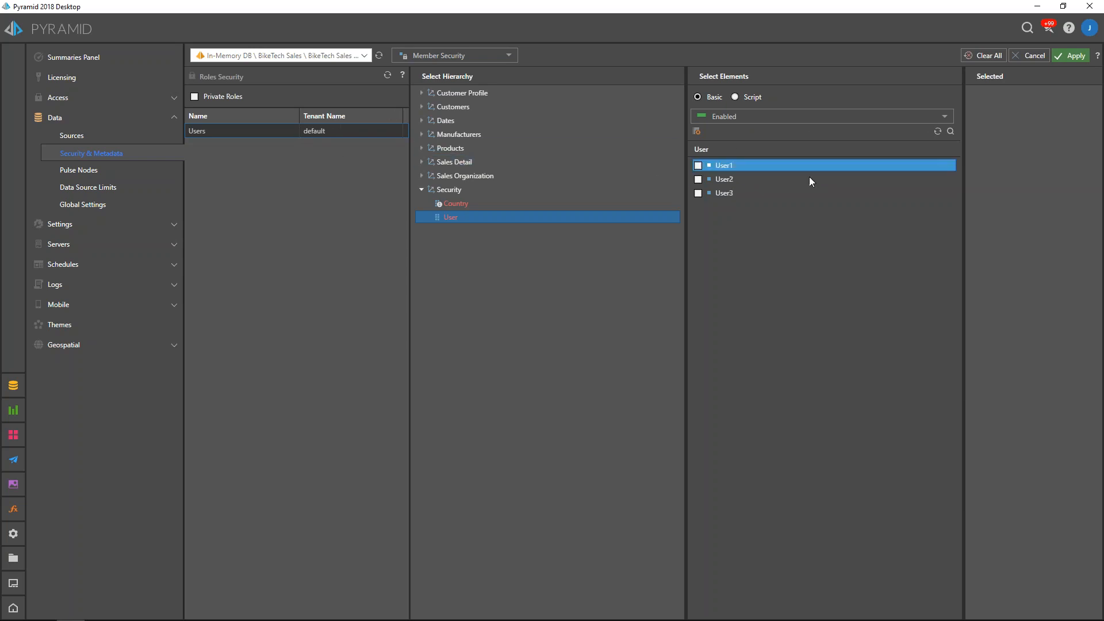
left_click(736, 97)
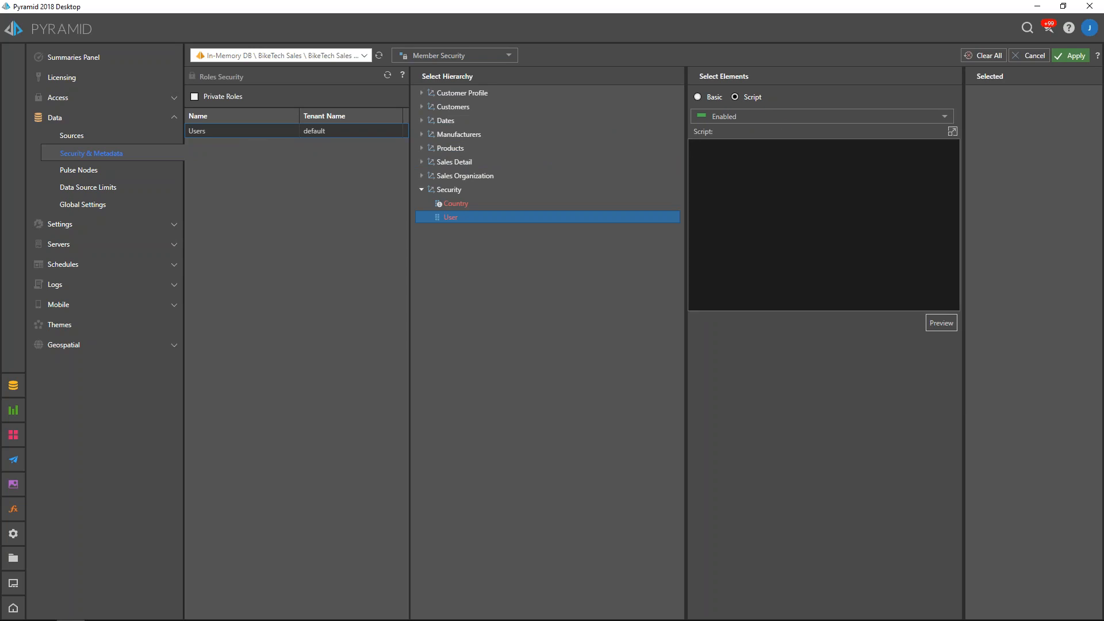
Enter the member security script StrToMember([Security].[User], UserName()) and review its hierarchy and user name arguments
key("alt+Tab")
left_click(747, 157)
type("StrToMember([Security].[User], UserName())")
left_click_drag(692, 145, 738, 146)
left_click(738, 146)
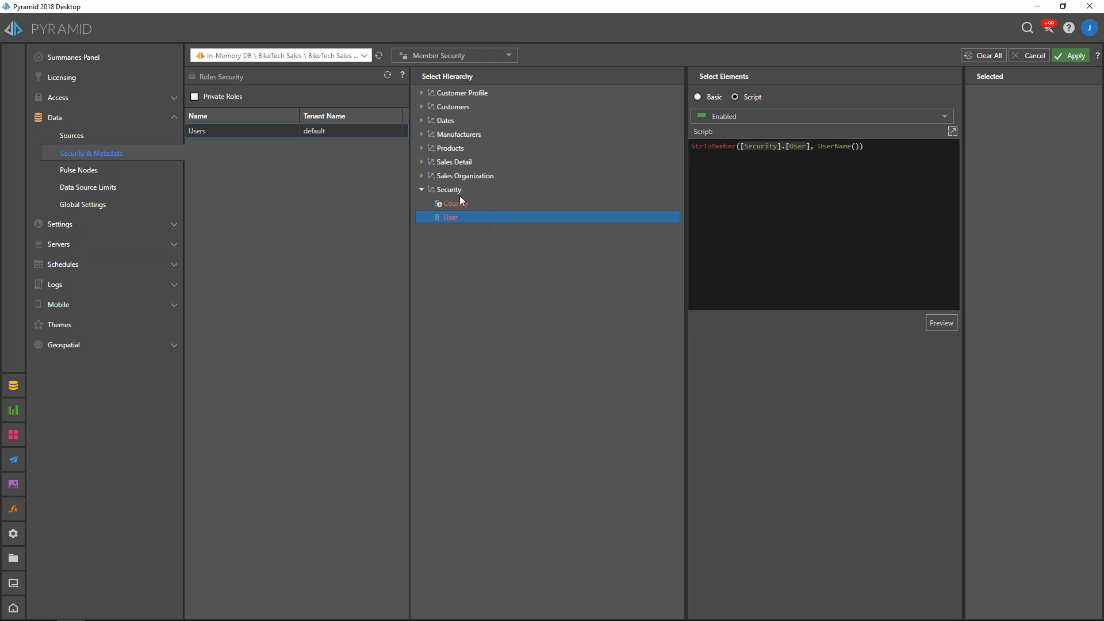
left_click(819, 146)
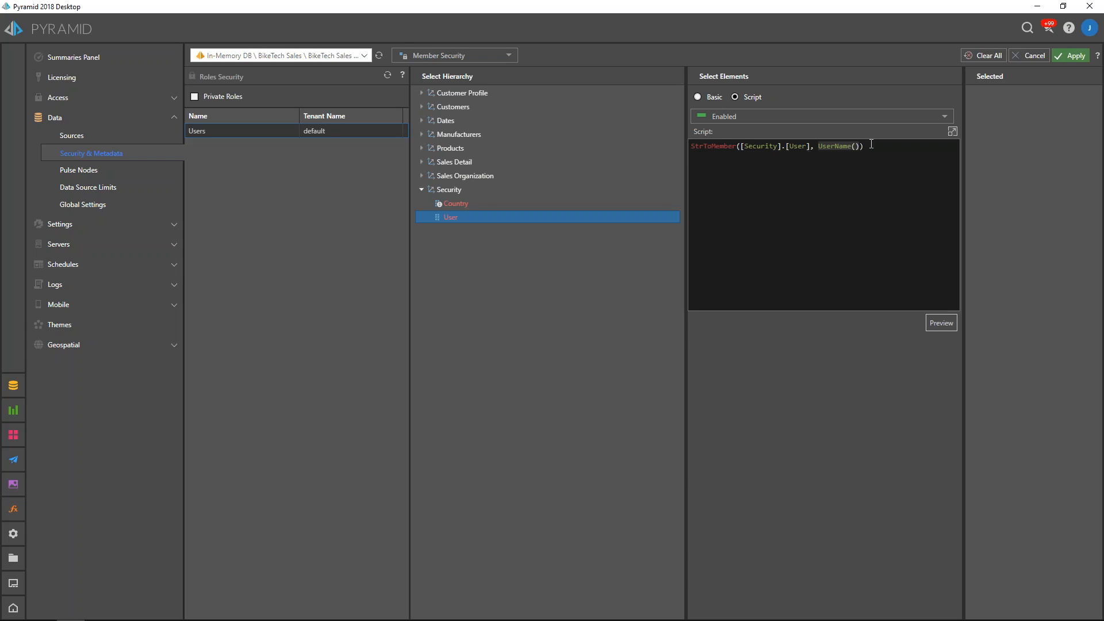
left_click_drag(867, 148, 692, 147)
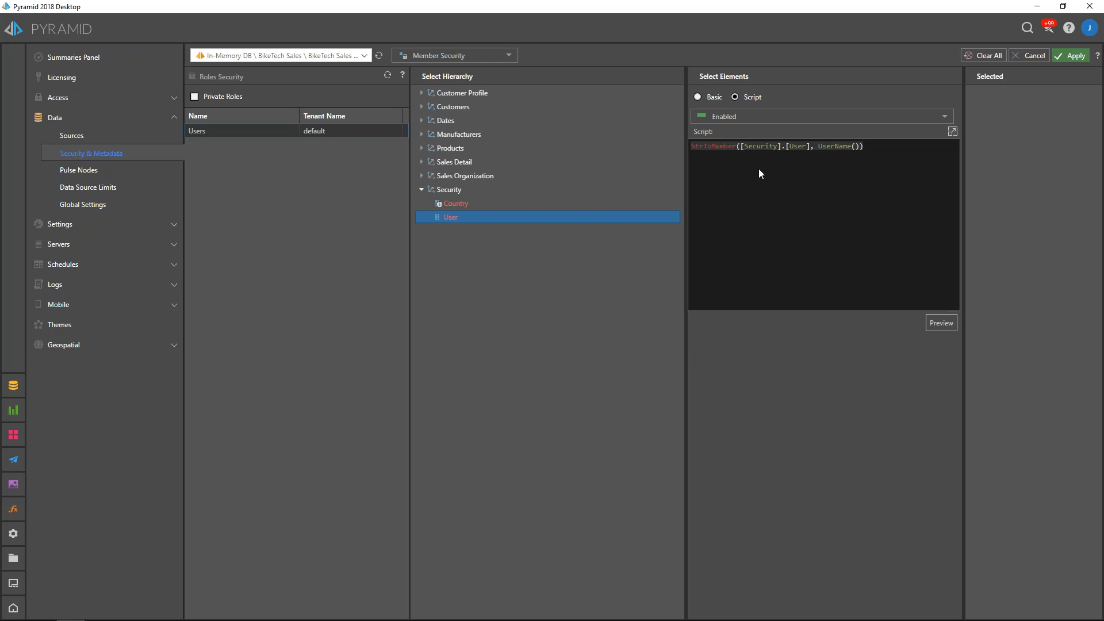
Apply the UserName-based member security script for the Users role and reselect the Security table's User hierarchy to check it
left_click(1073, 55)
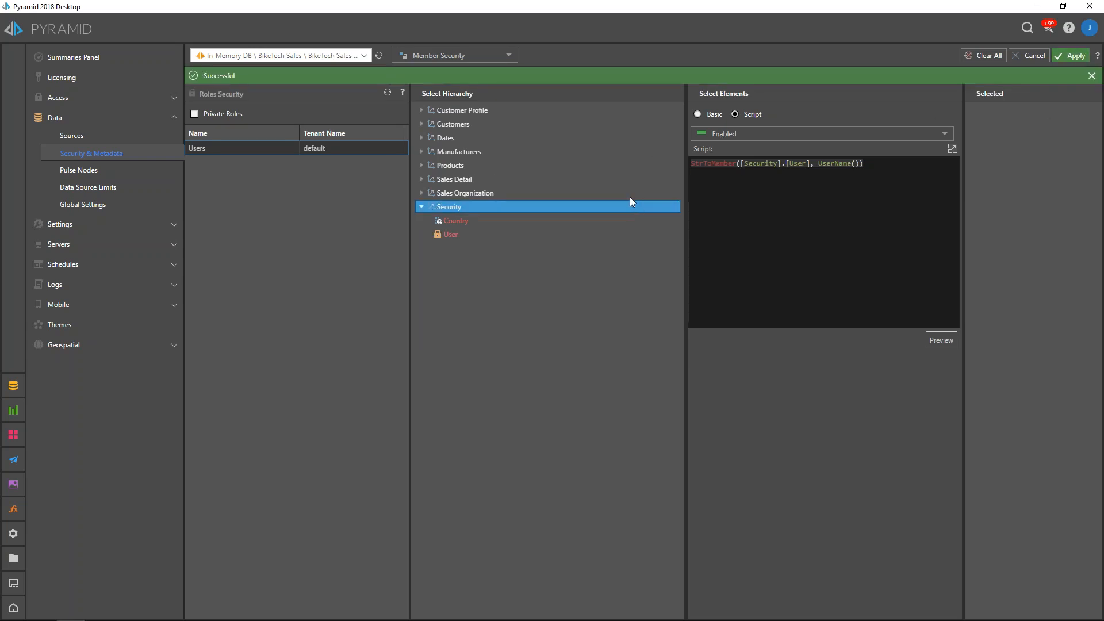
left_click(454, 235)
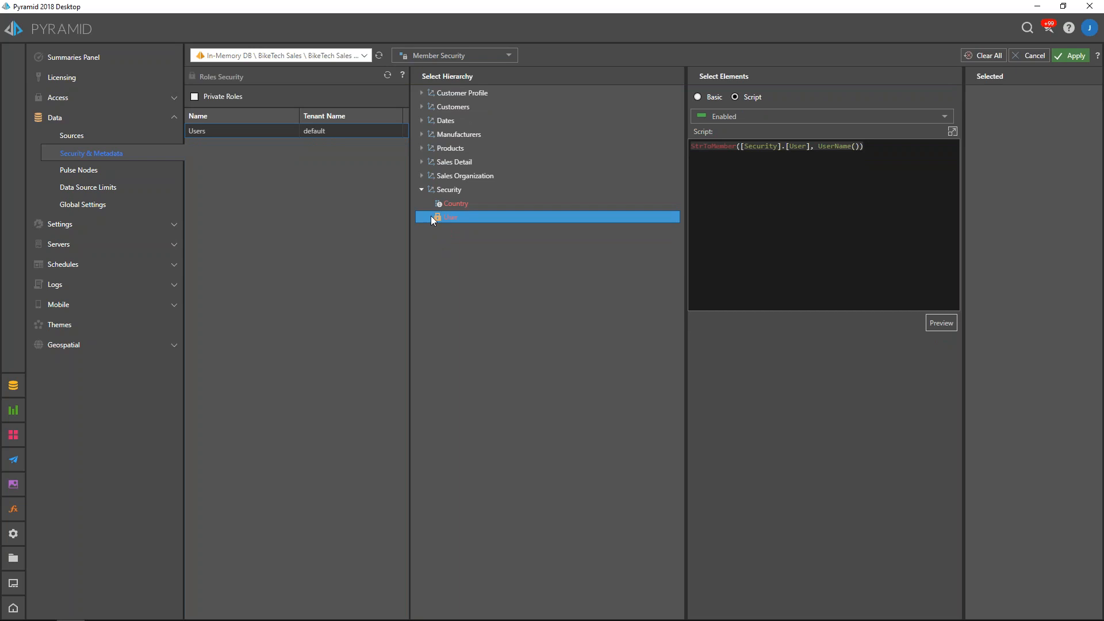
left_click(454, 218)
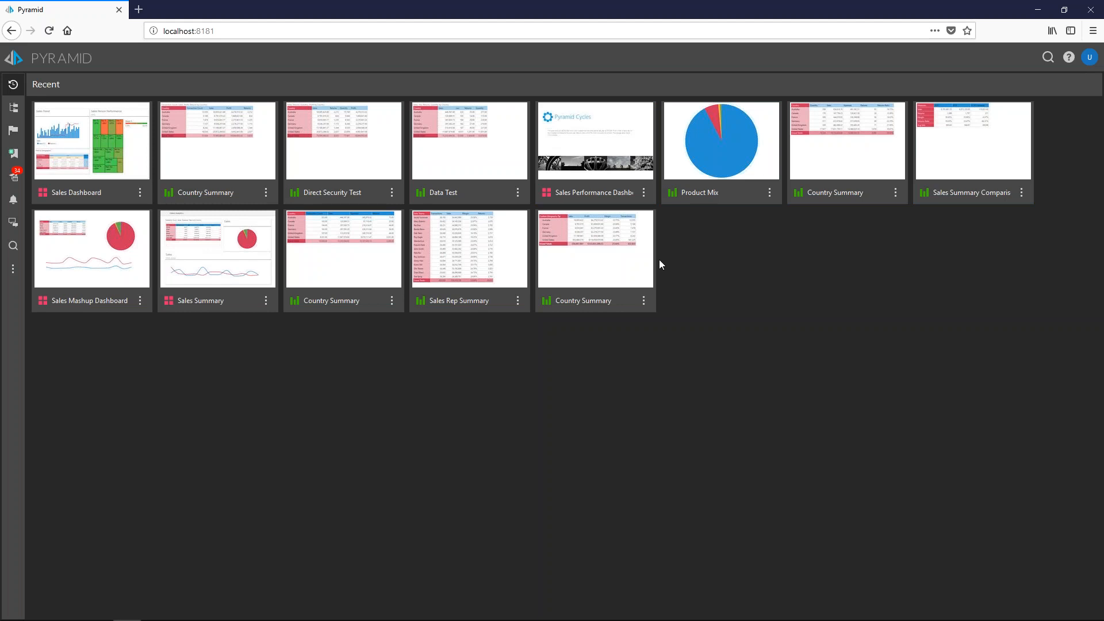
In the first test user's Firefox session, check the countries shown in the Country Summary report and offered by the Sales Dashboard's country filter
left_click(219, 138)
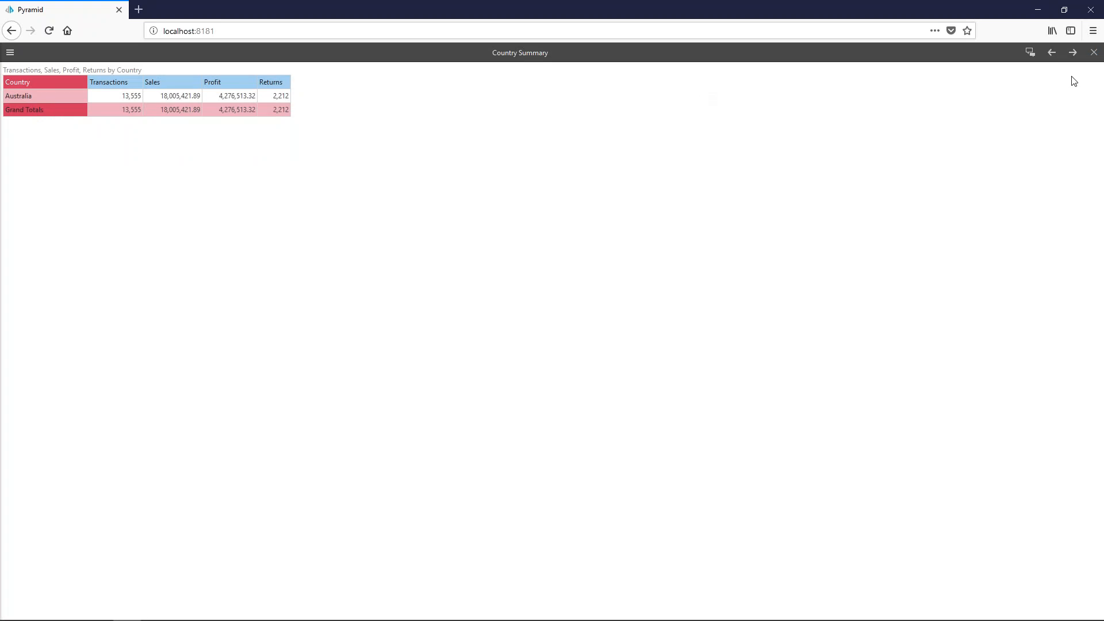
left_click(1094, 53)
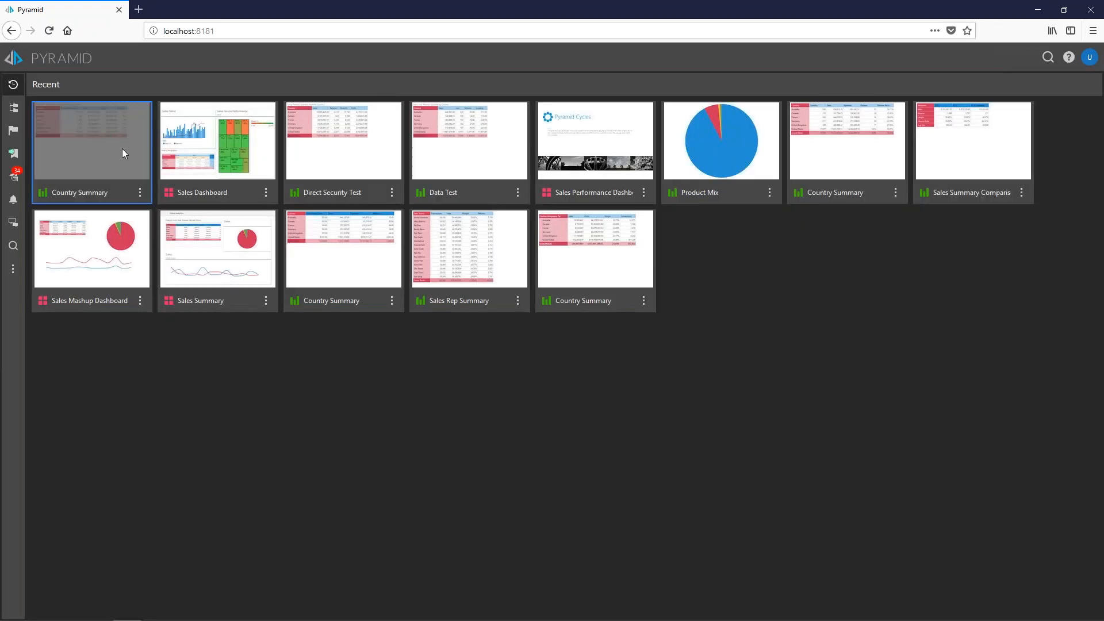
left_click(219, 146)
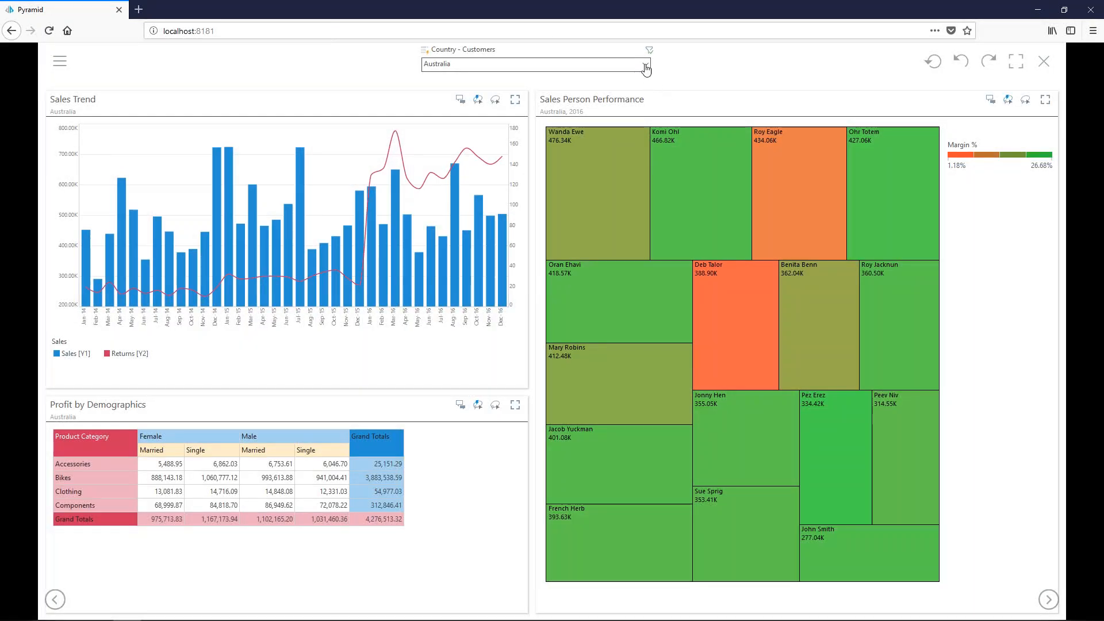
left_click(646, 65)
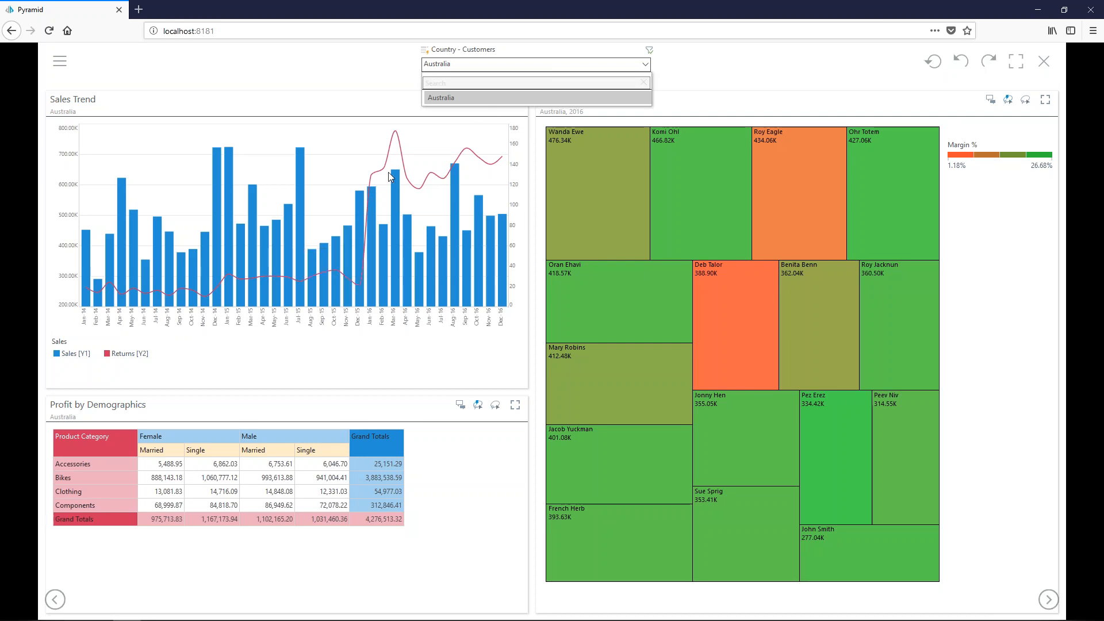
left_click(671, 73)
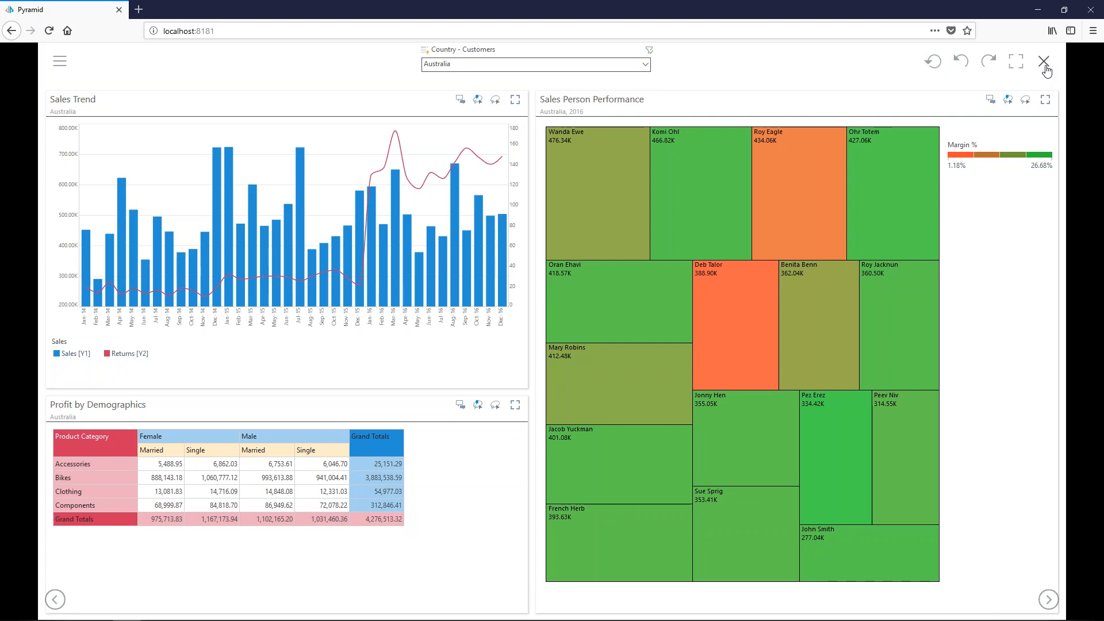
left_click(1046, 68)
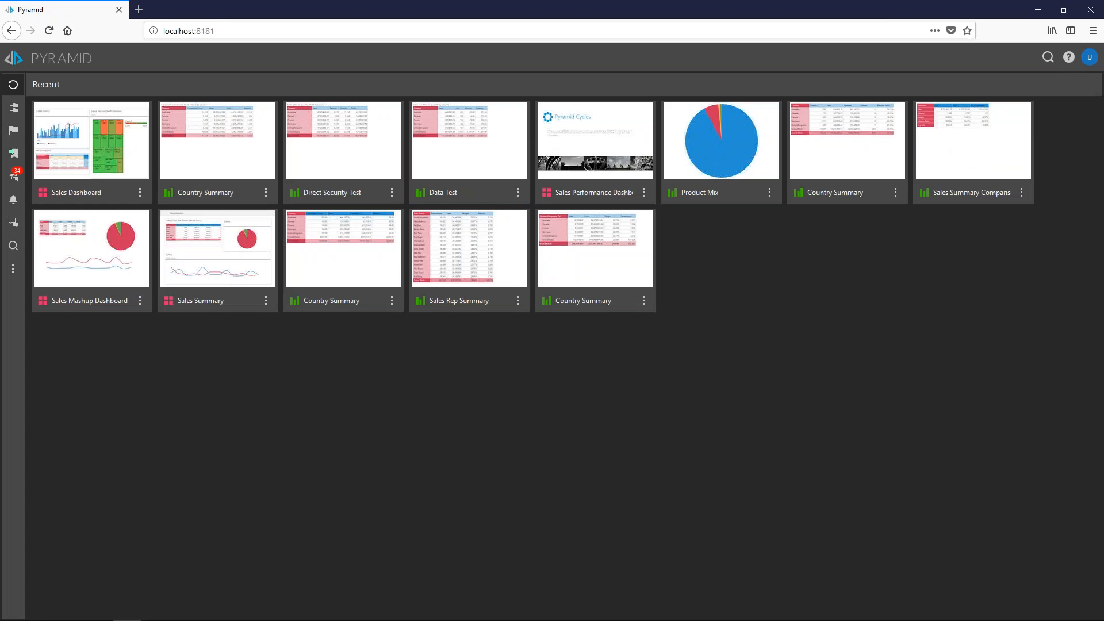
Switch to the second test user's Edge session, check the signed-in account, and view the countries in the Country Summary report
key("alt+Tab")
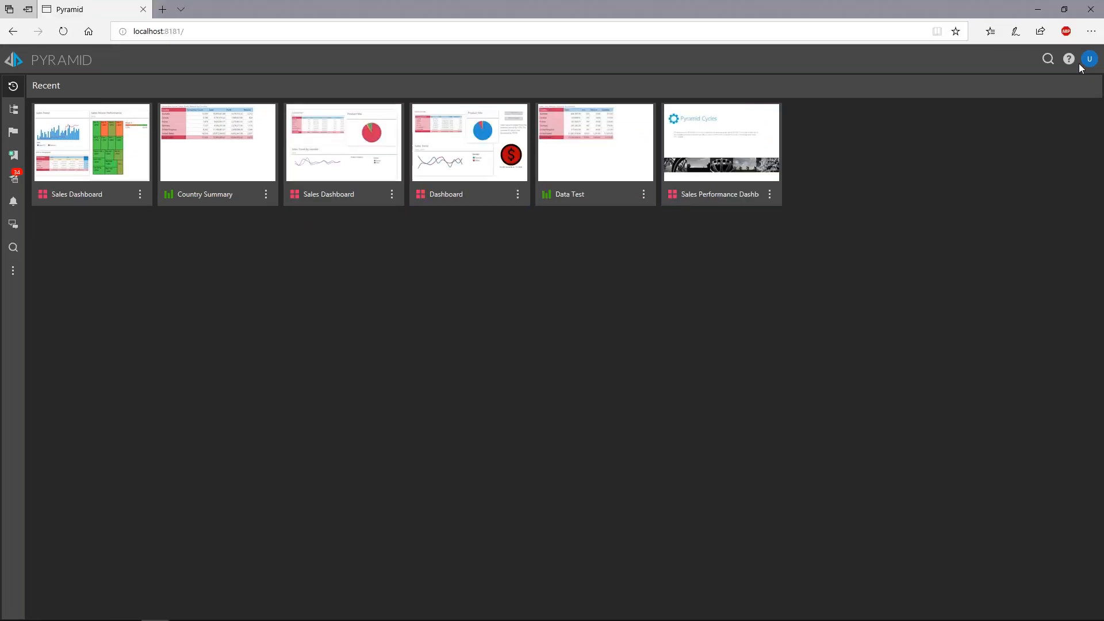
left_click(1089, 60)
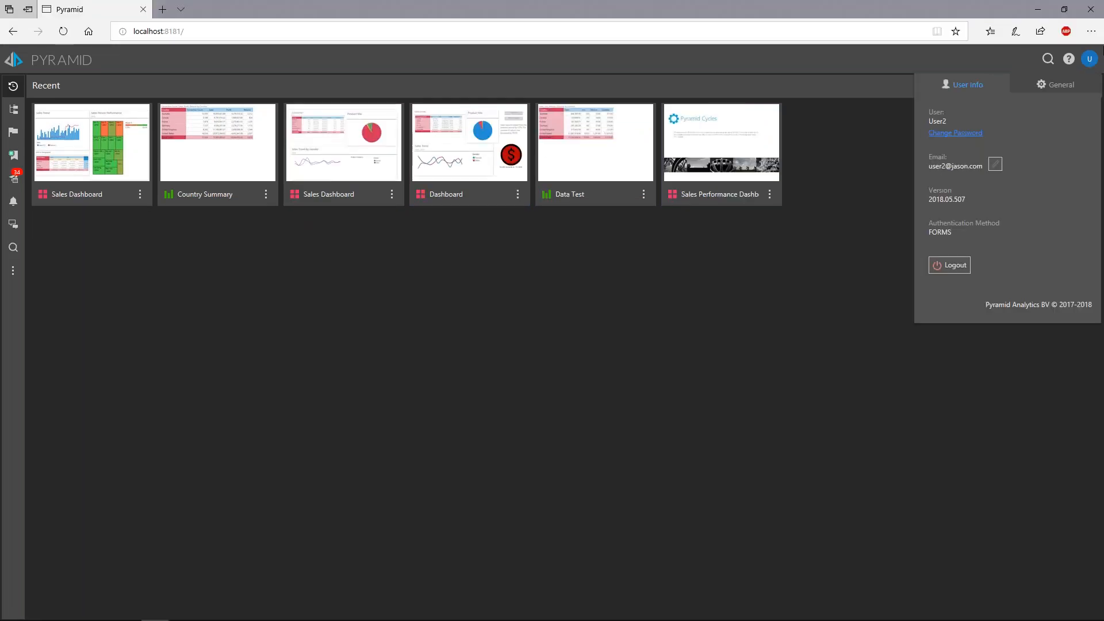
left_click(1090, 60)
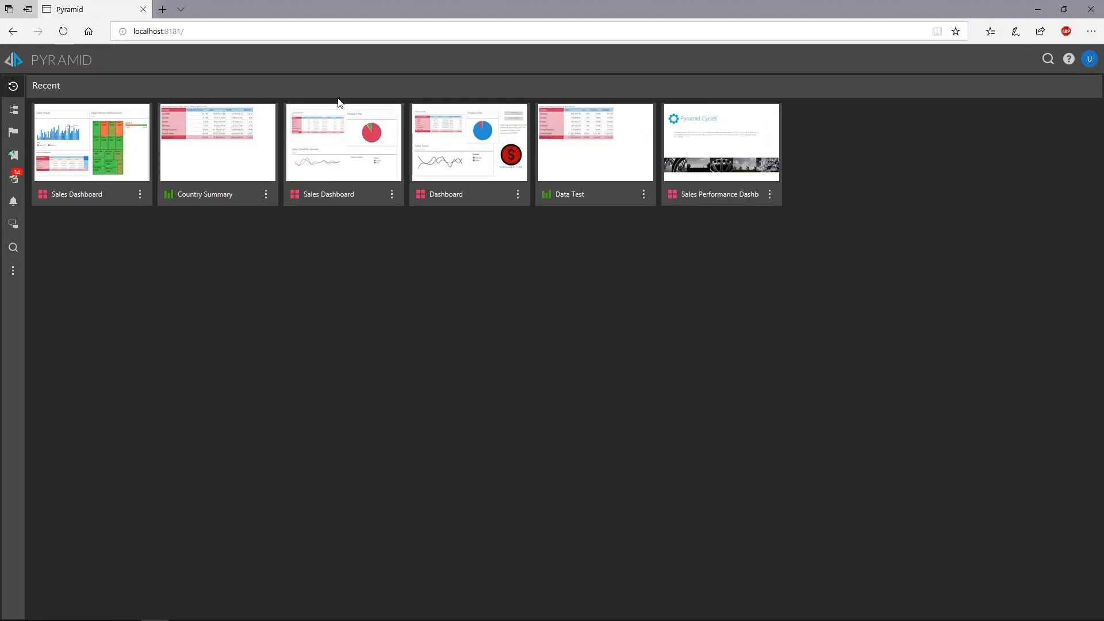
left_click(208, 154)
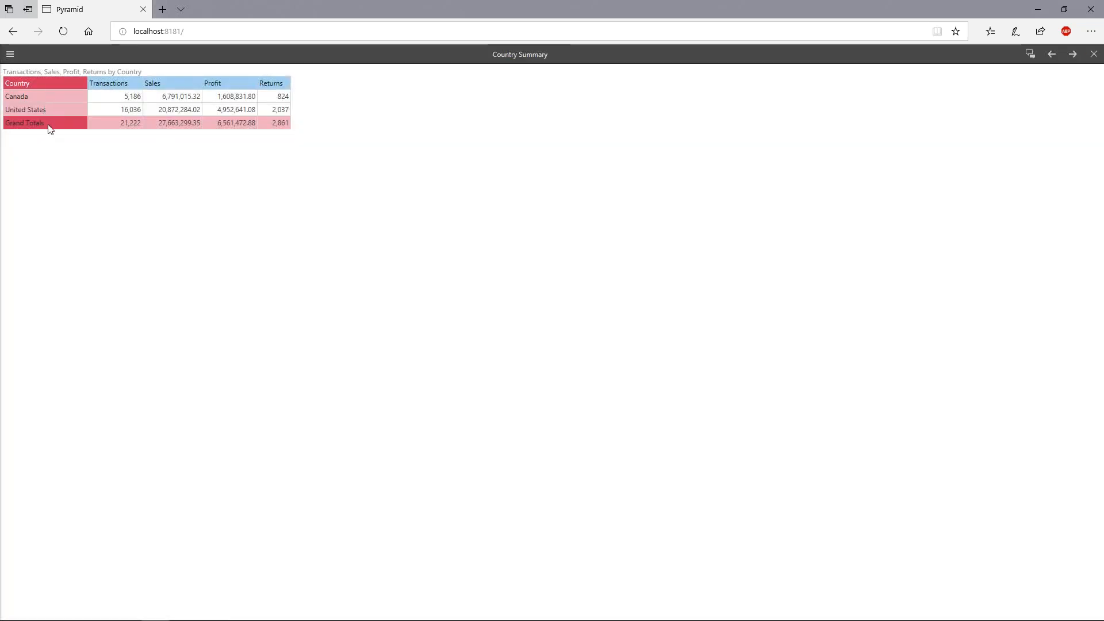
left_click(1094, 54)
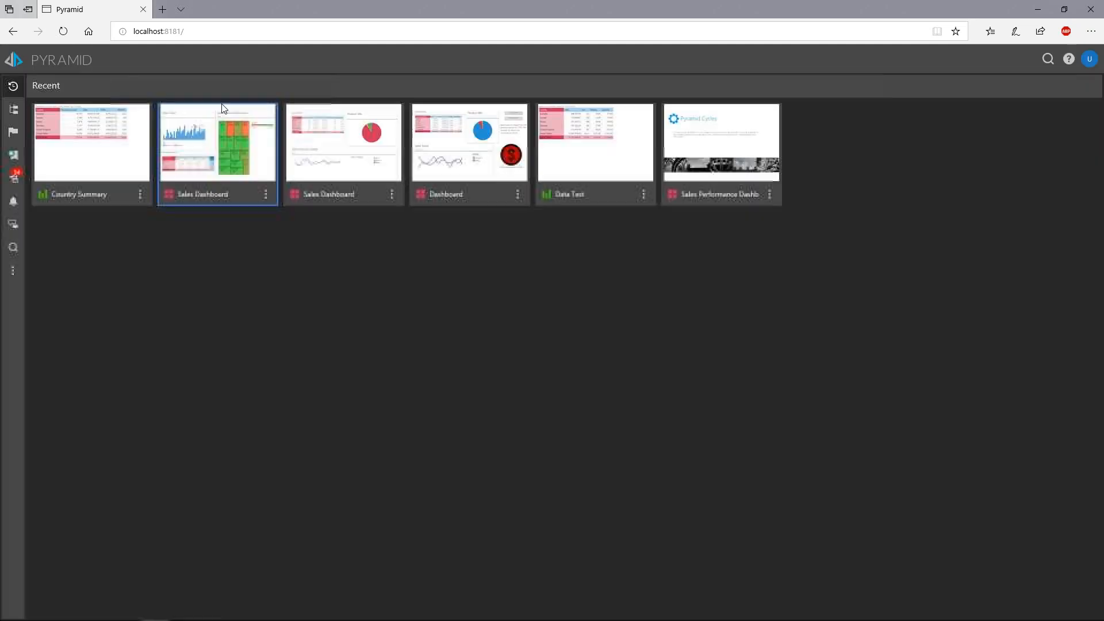
View the Sales Dashboard for United States and Canada, recheck the country filter's choices, and close the dashboard
left_click(217, 153)
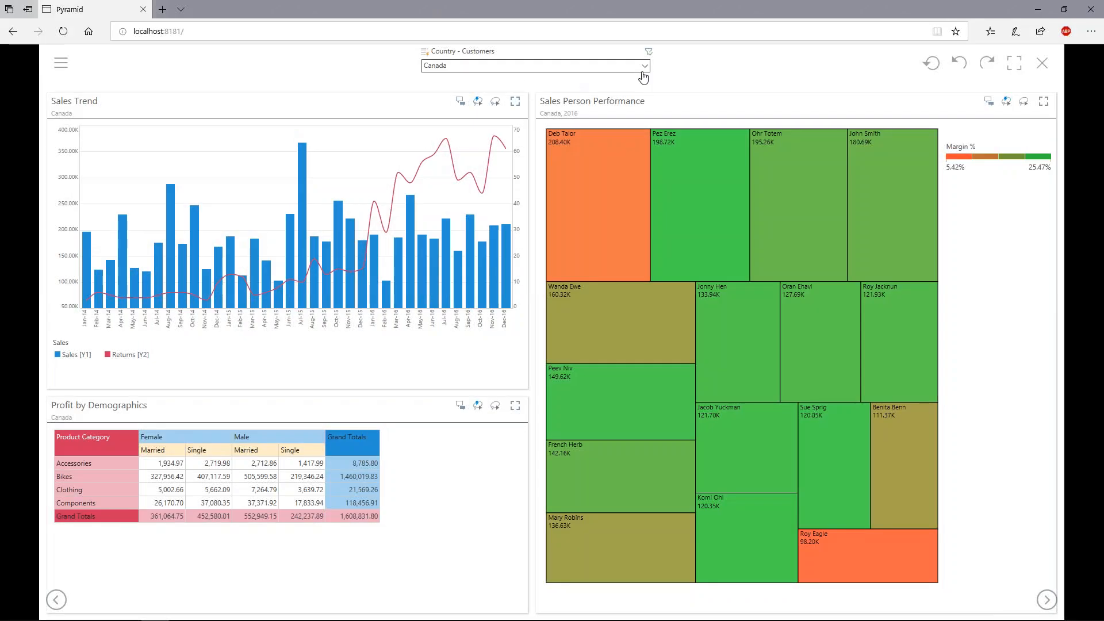
left_click(646, 67)
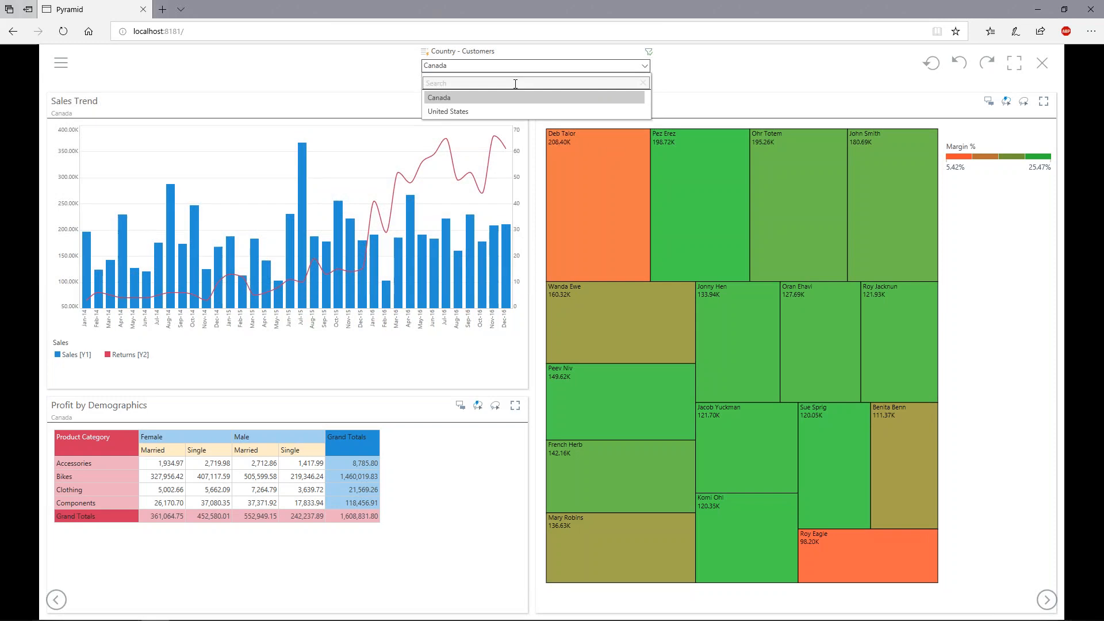
left_click(462, 111)
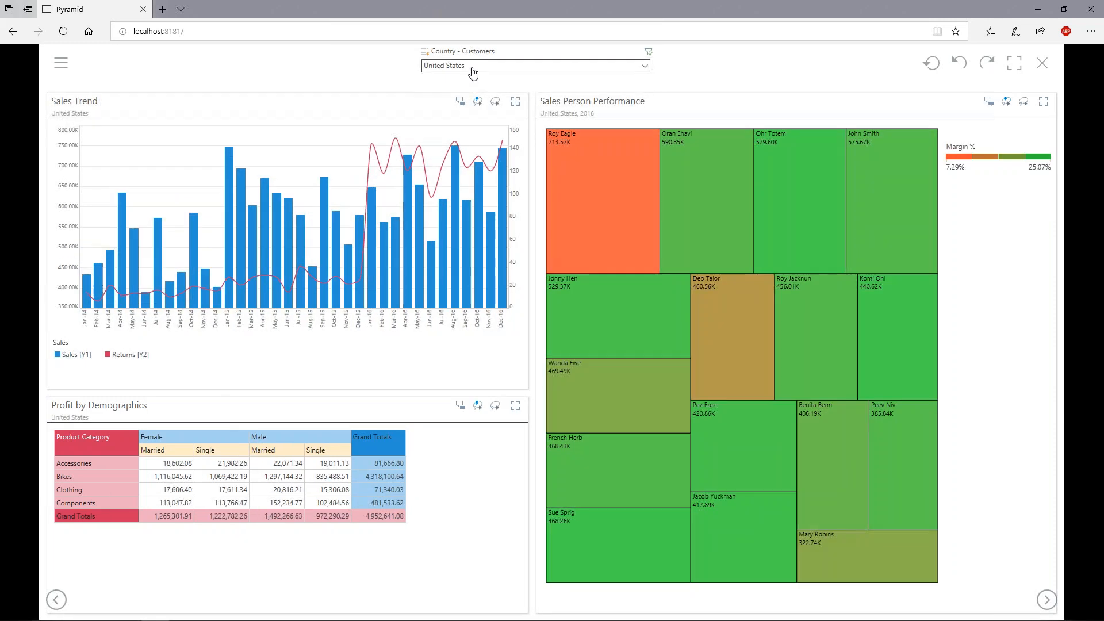
left_click(471, 67)
left_click(471, 96)
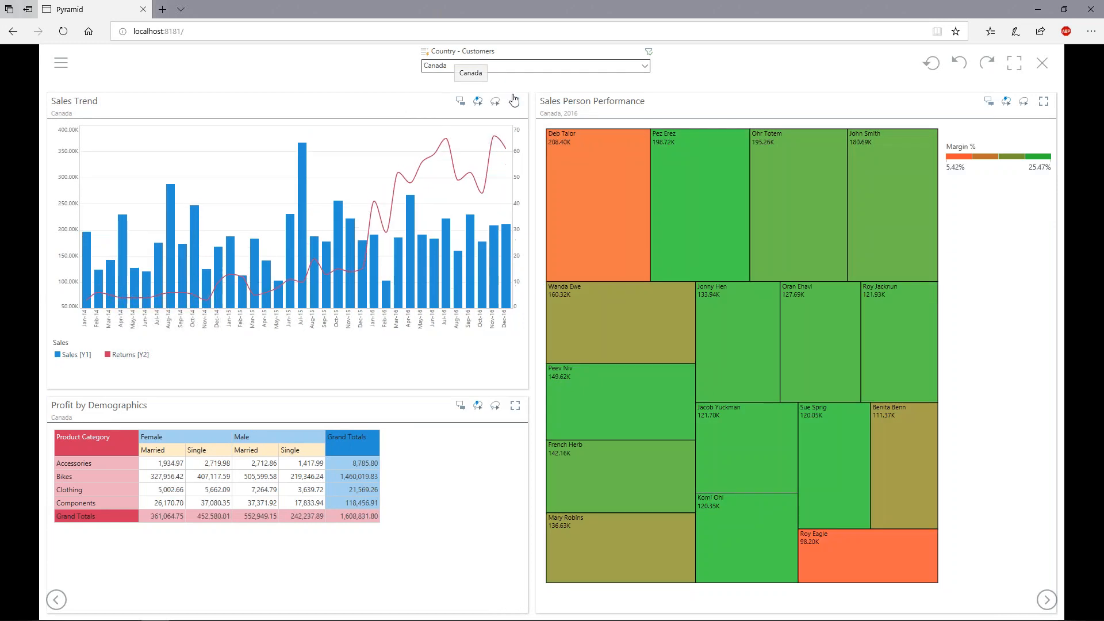
left_click(535, 69)
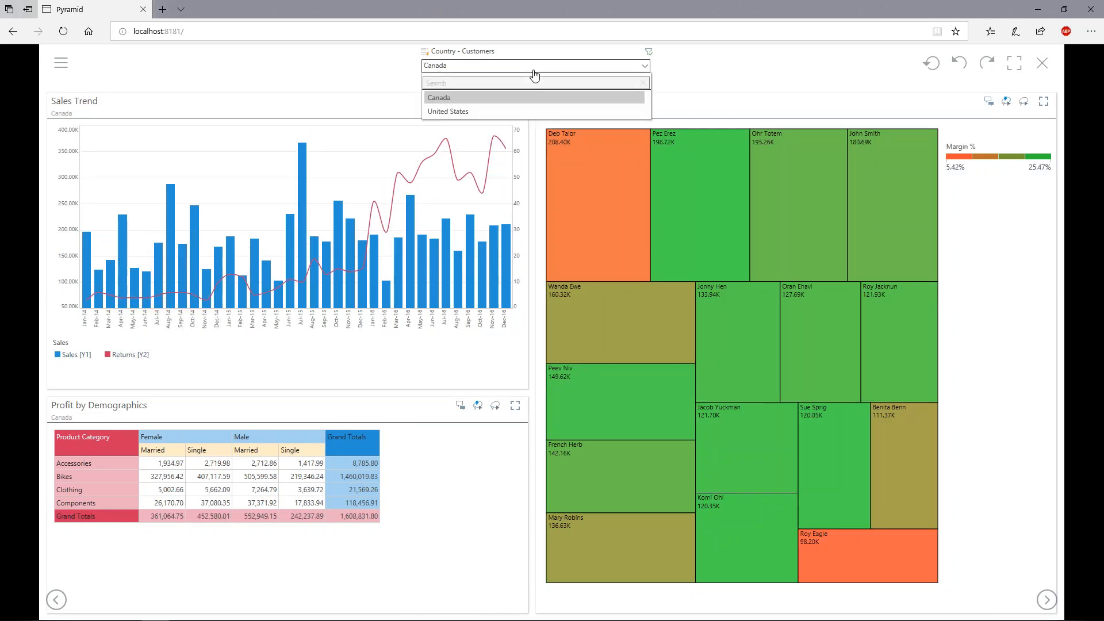
left_click(1040, 68)
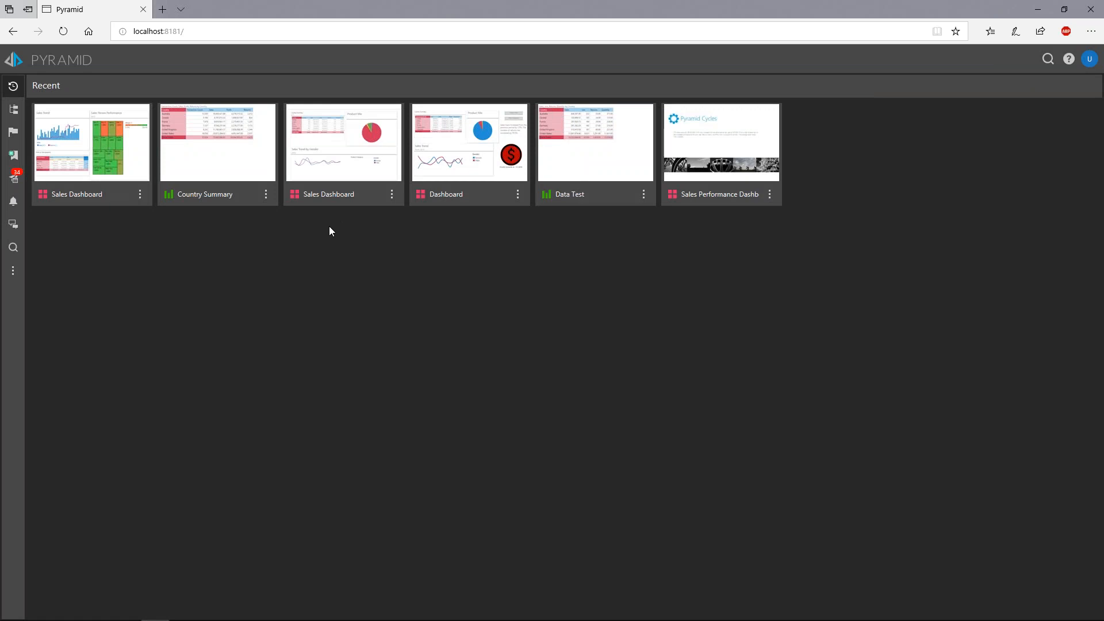
Leave both browser sessions and return to the member security settings in Pyramid 2018 Desktop
left_click(1043, 13)
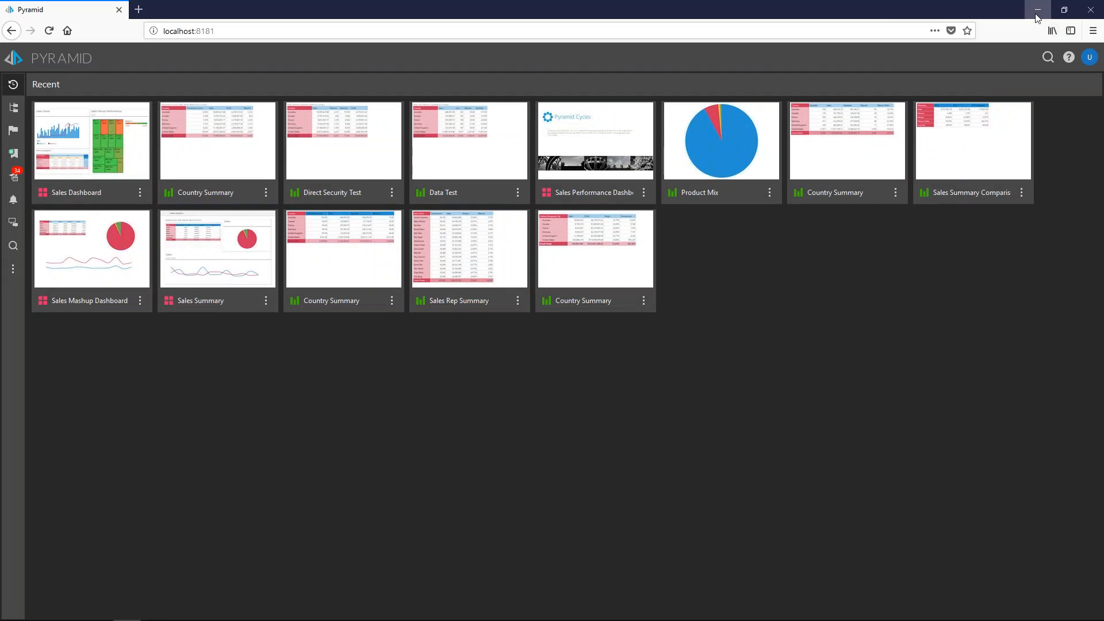
left_click(1037, 12)
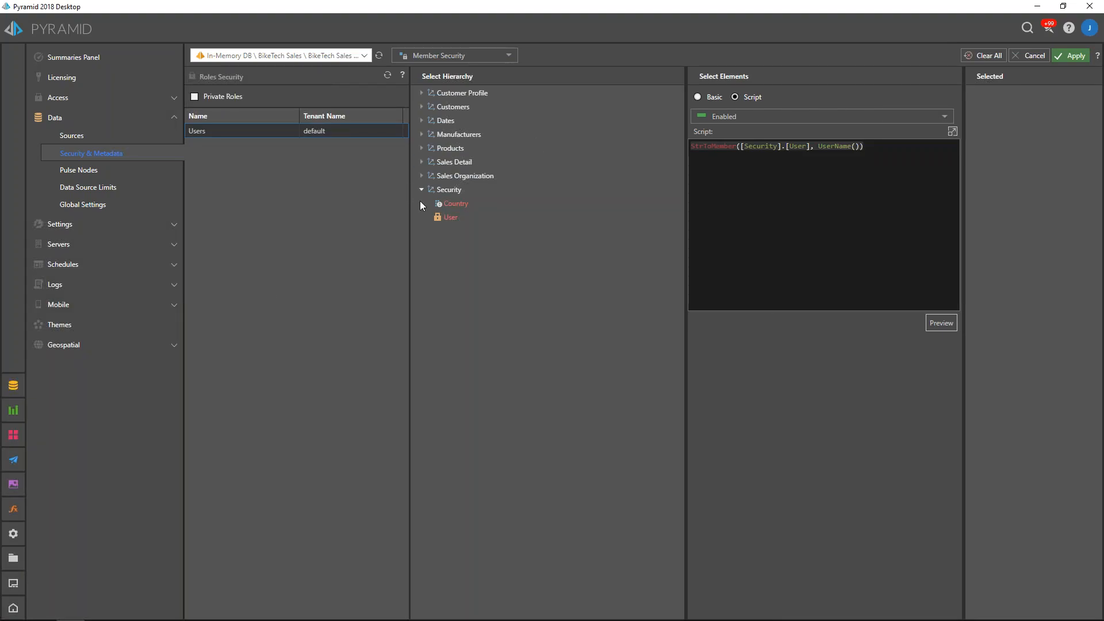